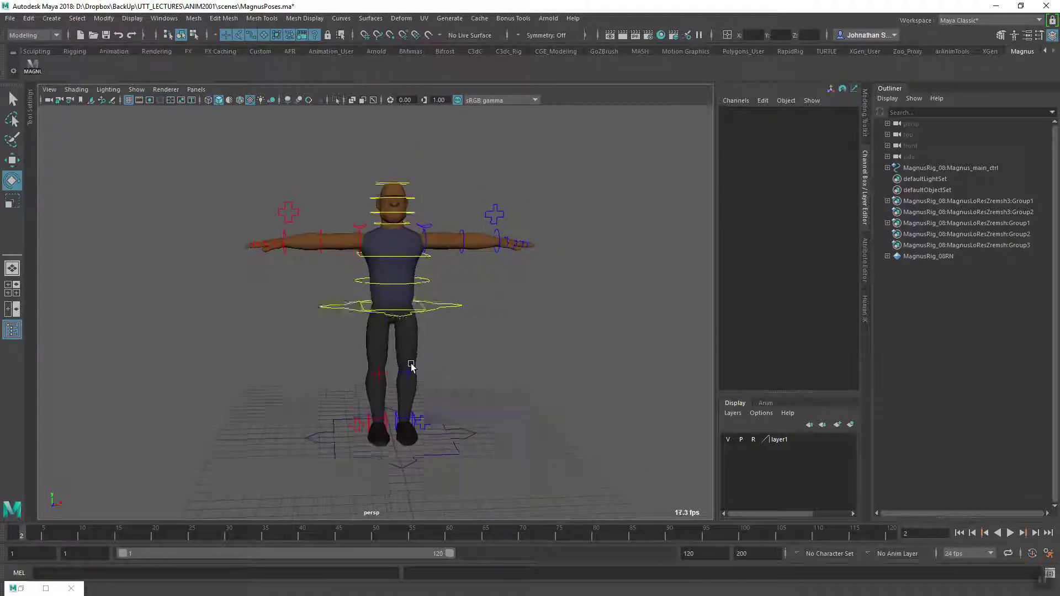
# Step: Create a new camera and look through it in the main viewport
pyautogui.keyDown('alt'); pyautogui.moveTo(385, 356); pyautogui.dragTo(383, 343, button='middle'); pyautogui.keyUp('alt')
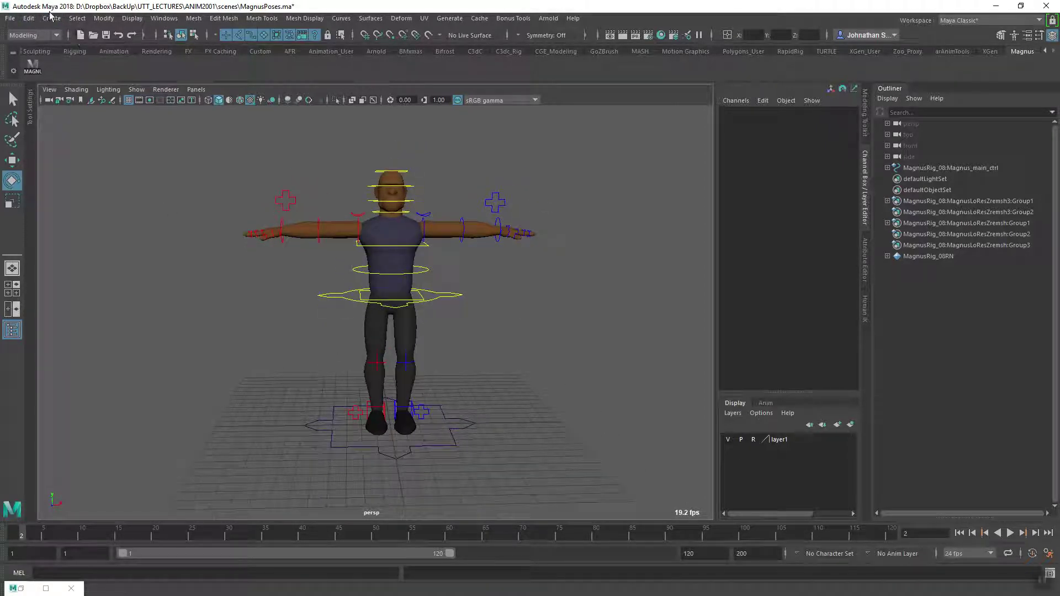
pyautogui.click(52, 19)
pyautogui.moveTo(171, 91)
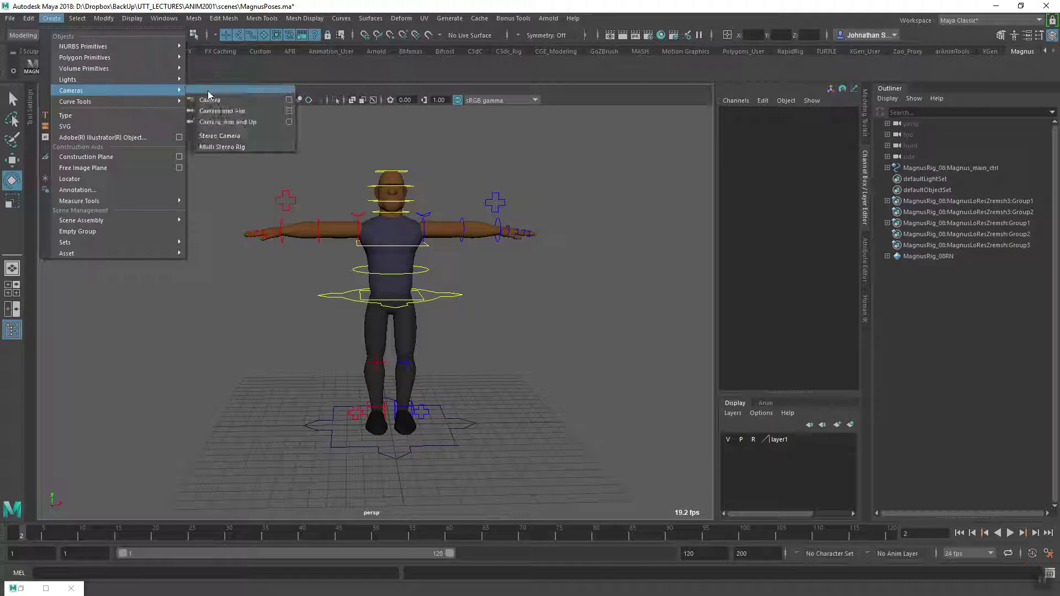
pyautogui.click(216, 102)
pyautogui.click(196, 90)
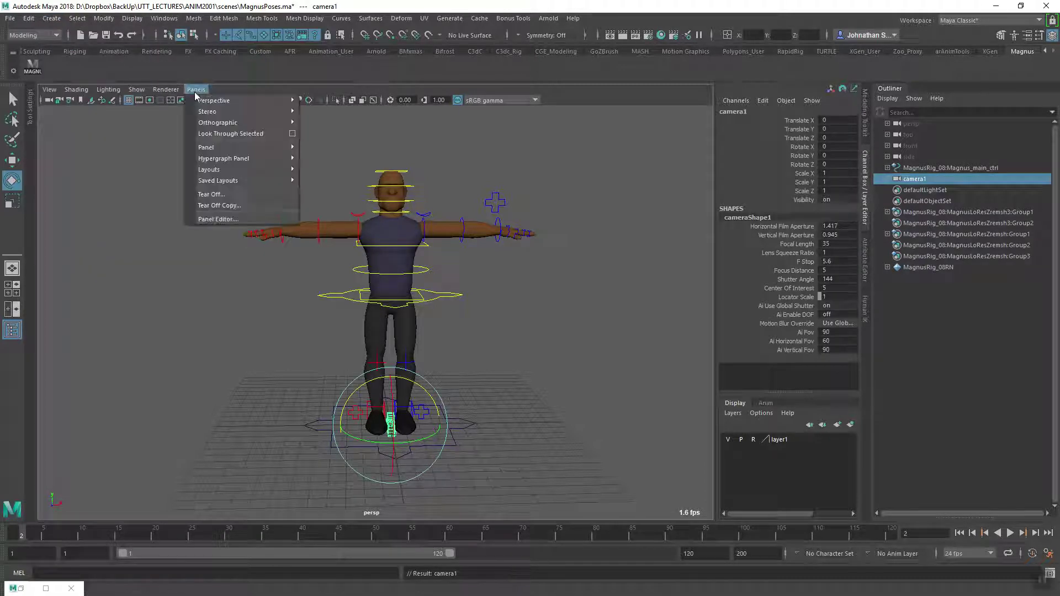
pyautogui.click(227, 134)
# Step: Adjust the new camera to frame the full character from the front
pyautogui.keyDown('alt'); pyautogui.moveTo(493, 298); pyautogui.dragTo(334, 288, button='right'); pyautogui.keyUp('alt')
pyautogui.keyDown('alt'); pyautogui.moveTo(333, 288); pyautogui.dragTo(366, 369, button='middle'); pyautogui.keyUp('alt')
pyautogui.keyDown('alt'); pyautogui.moveTo(366, 369); pyautogui.dragTo(185, 270, button='right'); pyautogui.keyUp('alt')
pyautogui.keyDown('alt'); pyautogui.moveTo(185, 269); pyautogui.dragTo(205, 350, button='middle'); pyautogui.keyUp('alt')
pyautogui.keyDown('alt'); pyautogui.moveTo(388, 336); pyautogui.dragTo(267, 299, button='right'); pyautogui.keyUp('alt')
pyautogui.keyDown('alt'); pyautogui.moveTo(266, 300); pyautogui.dragTo(274, 333, button='middle'); pyautogui.keyUp('alt')
pyautogui.keyDown('alt'); pyautogui.moveTo(350, 343); pyautogui.dragTo(327, 342, button='middle'); pyautogui.keyUp('alt')
pyautogui.keyDown('alt'); pyautogui.moveTo(322, 339); pyautogui.dragTo(320, 348); pyautogui.keyUp('alt')
pyautogui.keyDown('alt'); pyautogui.moveTo(320, 351); pyautogui.dragTo(323, 339, button='middle'); pyautogui.keyUp('alt')
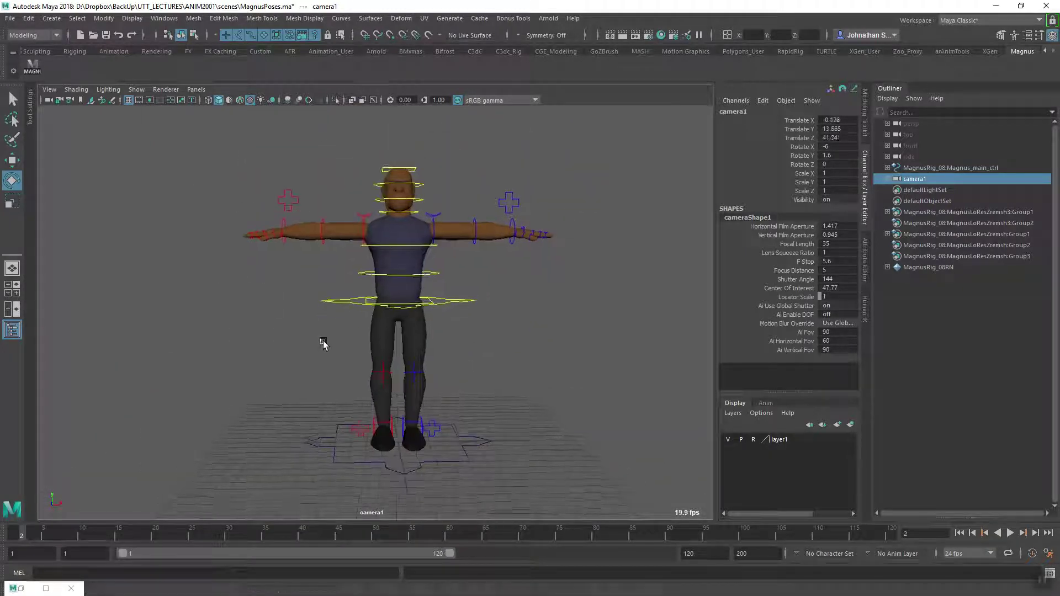
# Step: Show the resolution gate and reposition the camera so the whole character is centred inside the frame
pyautogui.click(151, 102)
pyautogui.keyDown('alt'); pyautogui.moveTo(331, 265); pyautogui.dragTo(365, 324, button='middle'); pyautogui.keyUp('alt')
pyautogui.keyDown('alt'); pyautogui.moveTo(370, 343); pyautogui.dragTo(368, 349); pyautogui.keyUp('alt')
pyautogui.keyDown('alt'); pyautogui.moveTo(368, 345); pyautogui.dragTo(377, 340, button='middle'); pyautogui.keyUp('alt')
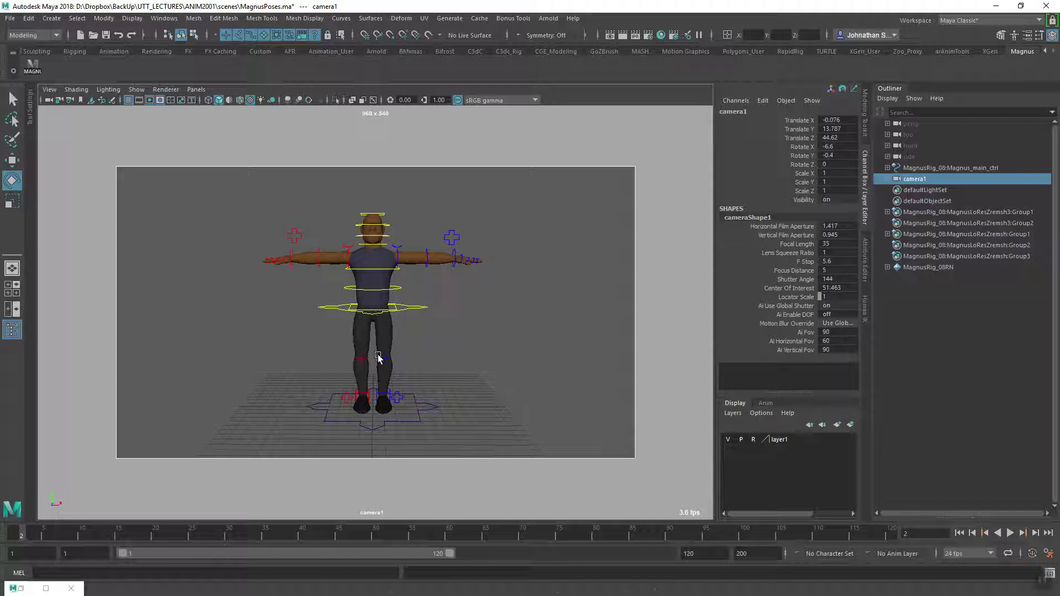
pyautogui.keyDown('alt'); pyautogui.moveTo(378, 339); pyautogui.dragTo(378, 341); pyautogui.keyUp('alt')
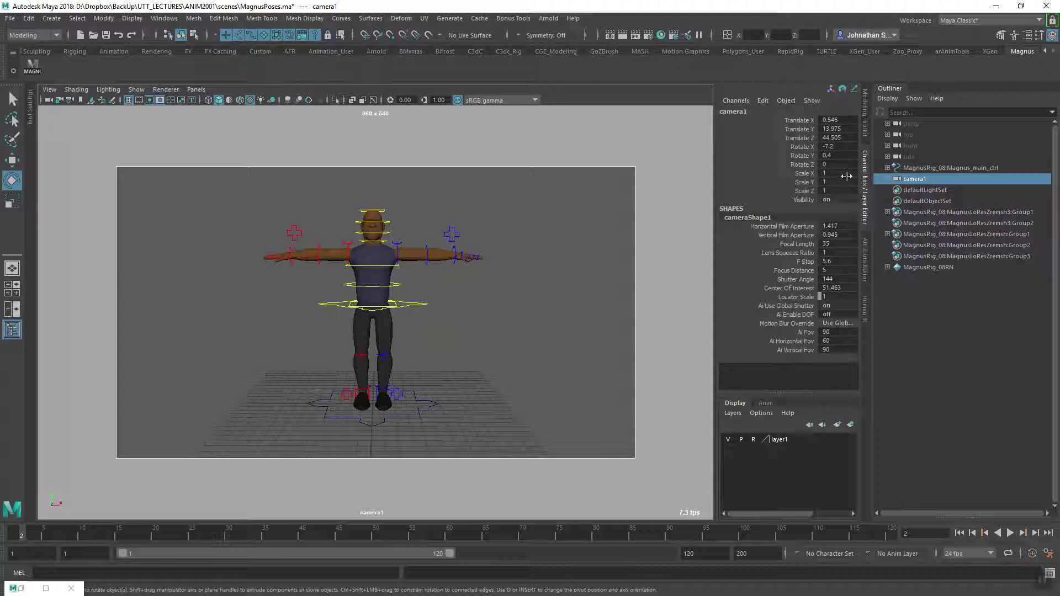
# Step: Lock all translate and rotate channels of the camera, then clear the selection
pyautogui.moveTo(796, 119); pyautogui.dragTo(797, 164)
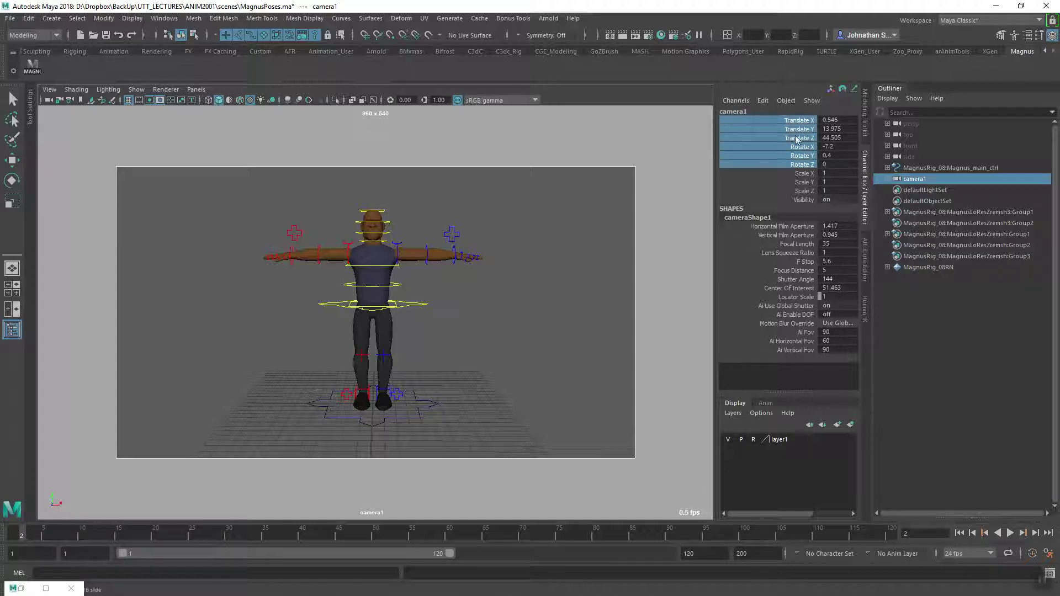
pyautogui.rightClick(799, 139)
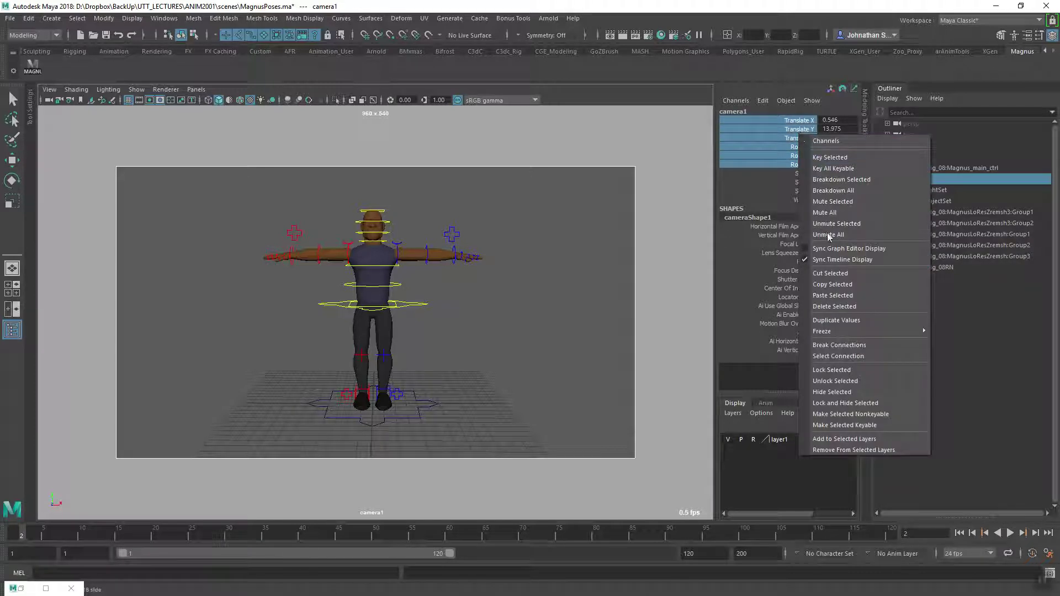
pyautogui.click(840, 369)
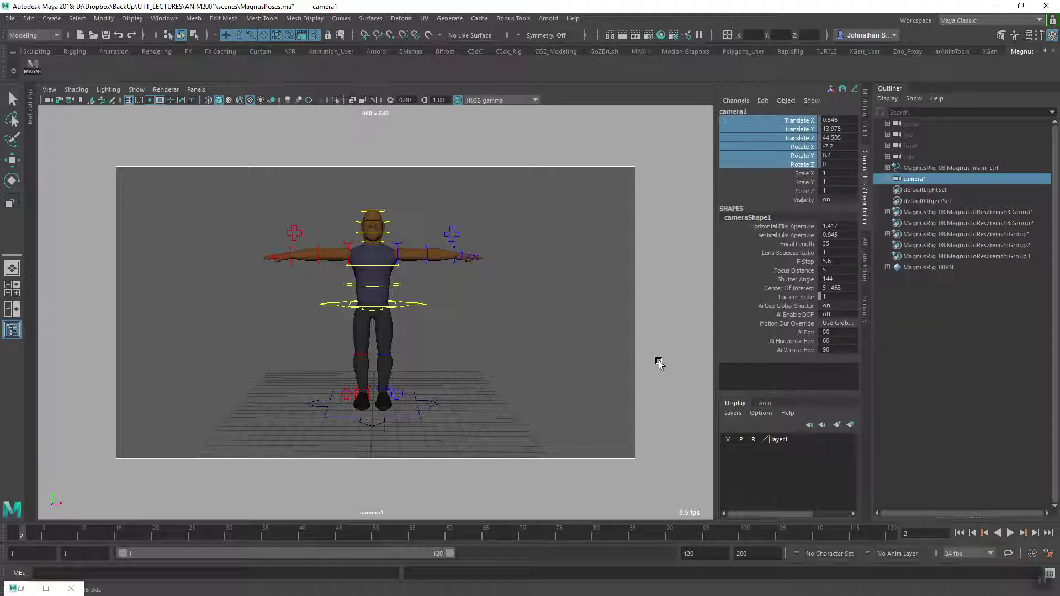
pyautogui.click(447, 303)
pyautogui.press('e')
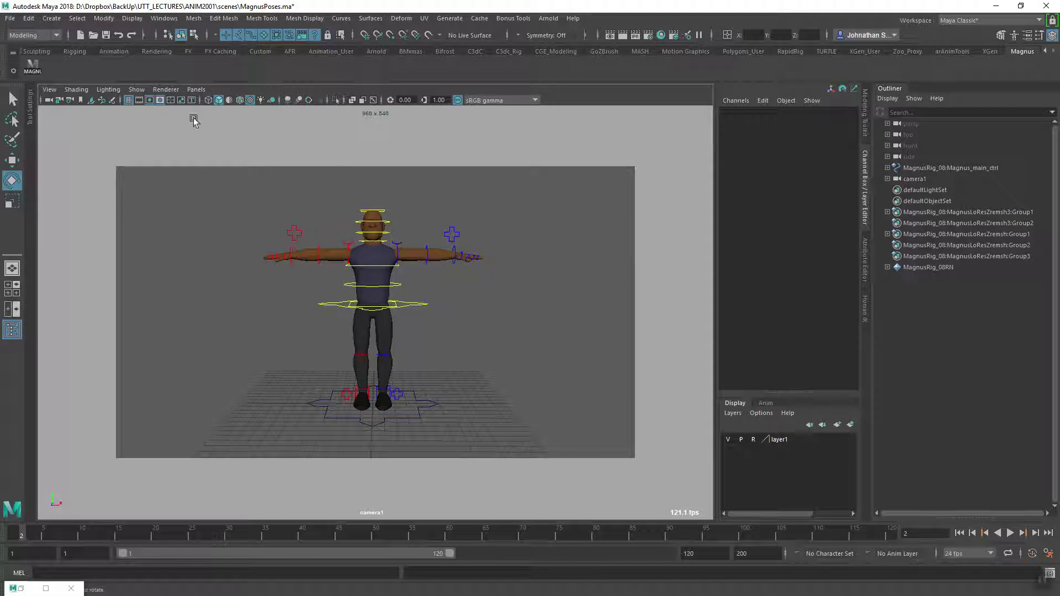
# Step: Tear off a copy of the camera view and hide its gate mask and resolution gate
pyautogui.click(194, 90)
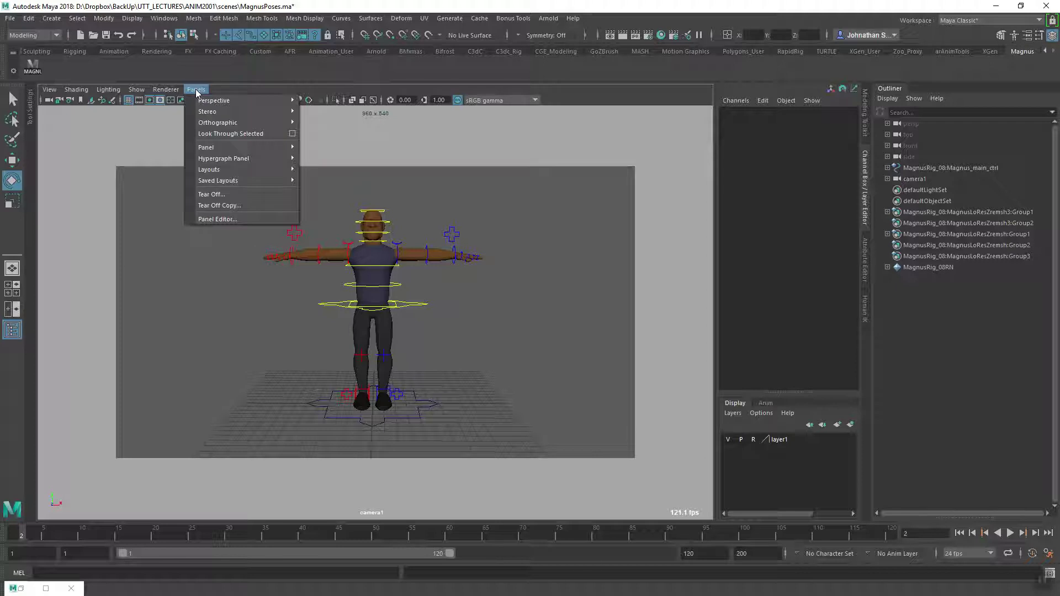
pyautogui.click(243, 204)
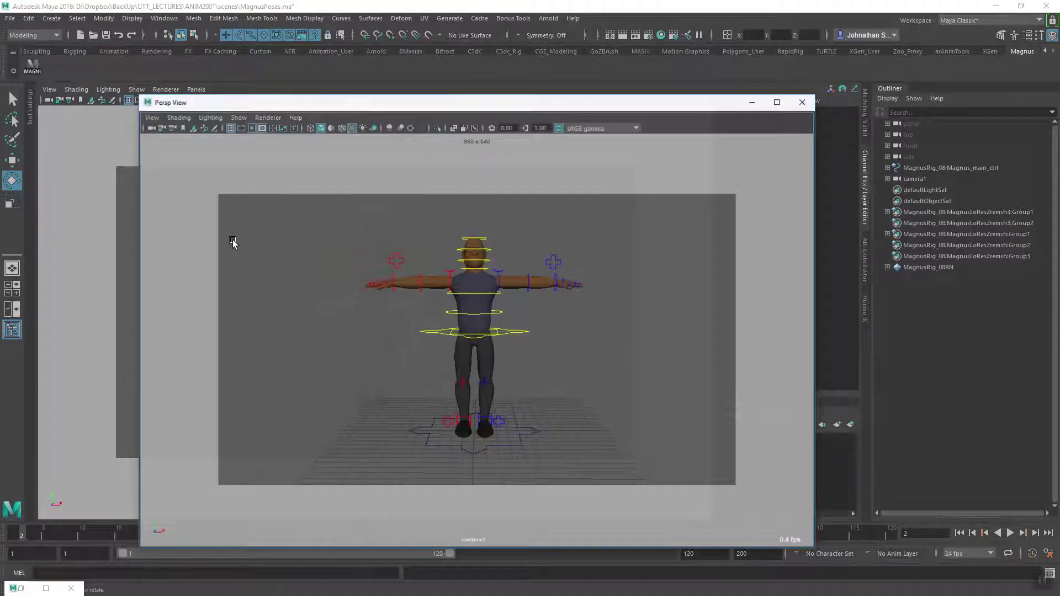
pyautogui.moveTo(377, 108); pyautogui.dragTo(440, 109)
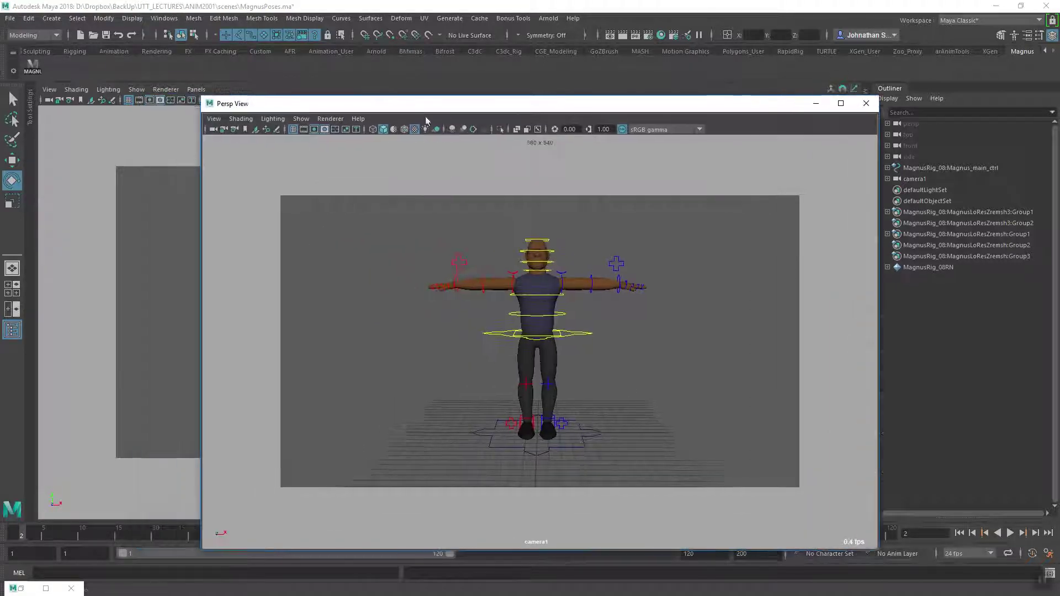
pyautogui.click(323, 131)
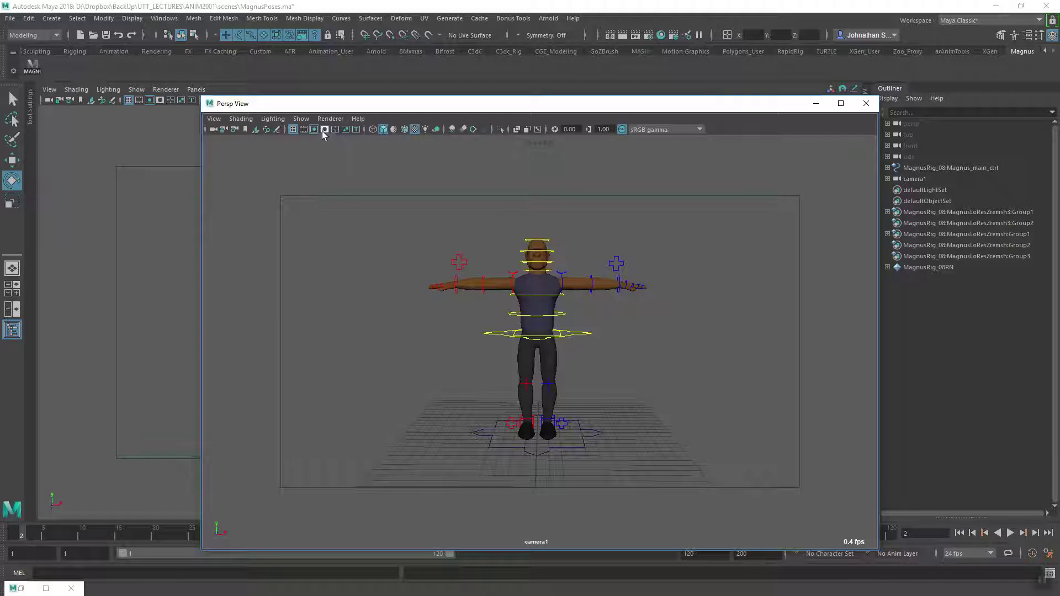
pyautogui.click(322, 131)
pyautogui.click(315, 131)
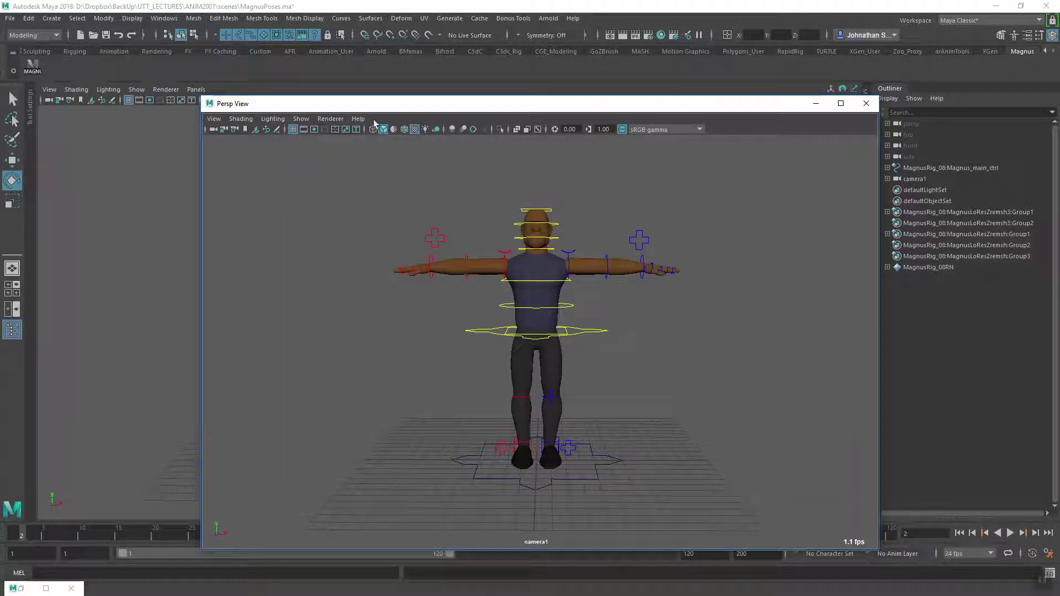
# Step: Shrink the torn-off camera view and place it beside the character so it leaves the main viewport clear
pyautogui.moveTo(364, 108); pyautogui.dragTo(411, 107)
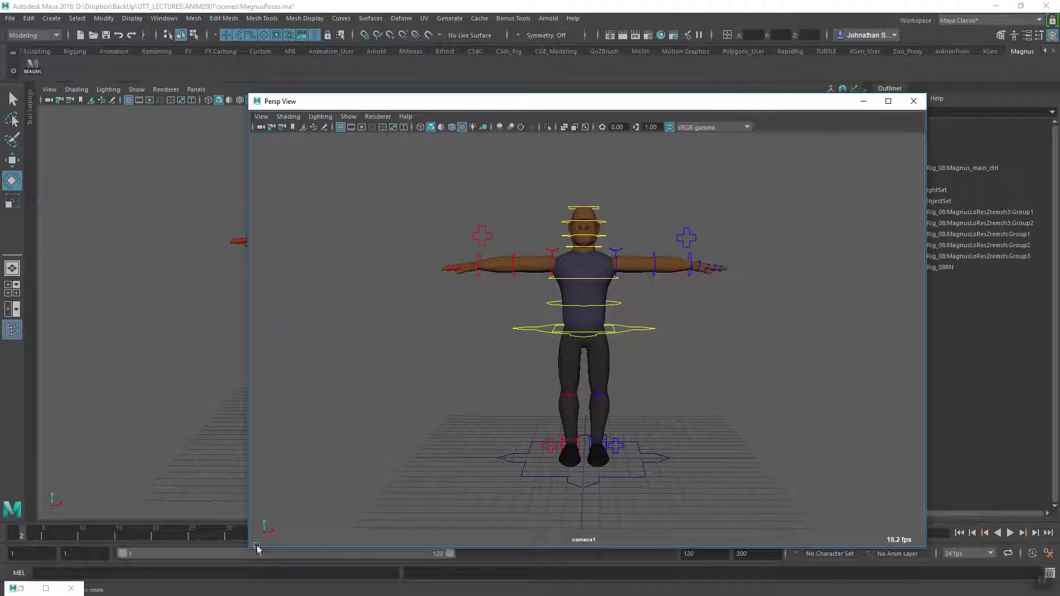
pyautogui.moveTo(248, 549); pyautogui.dragTo(556, 387)
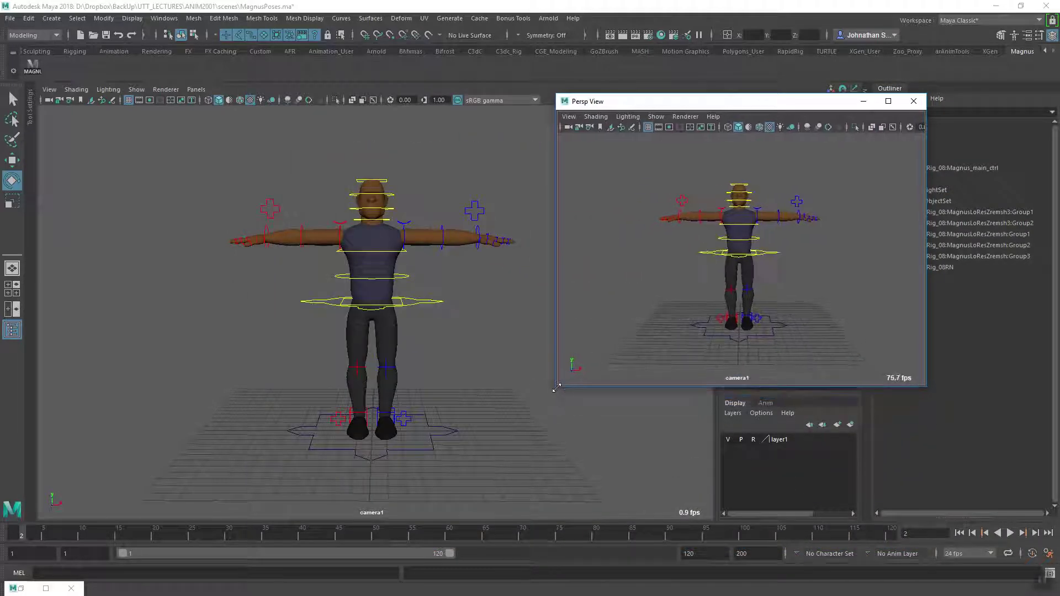
pyautogui.moveTo(704, 105); pyautogui.dragTo(769, 152)
# Step: Switch the main viewport back to the persp camera and view the character from a slight angle
pyautogui.click(196, 89)
pyautogui.moveTo(287, 100)
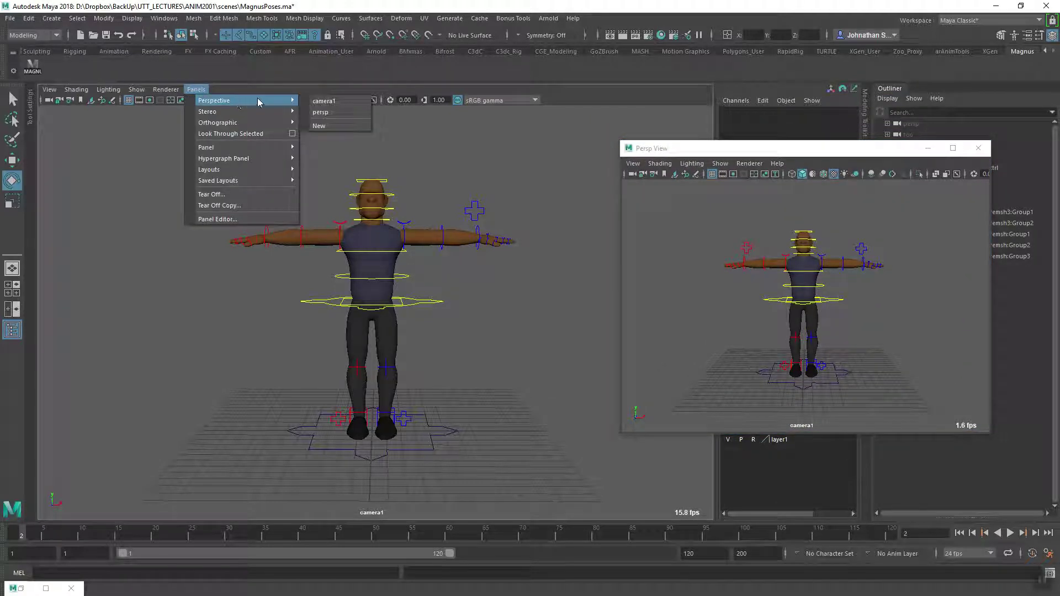
pyautogui.click(314, 115)
pyautogui.keyDown('alt'); pyautogui.moveTo(426, 364); pyautogui.dragTo(399, 336); pyautogui.keyUp('alt')
pyautogui.keyDown('alt'); pyautogui.moveTo(400, 336); pyautogui.dragTo(361, 348, button='middle'); pyautogui.keyUp('alt')
pyautogui.keyDown('alt'); pyautogui.moveTo(361, 347); pyautogui.dragTo(424, 303, button='right'); pyautogui.keyUp('alt')
# Step: Test-move the rig's centre-of-gravity control to compare both views, then undo the move
pyautogui.click(440, 313)
pyautogui.press('f')
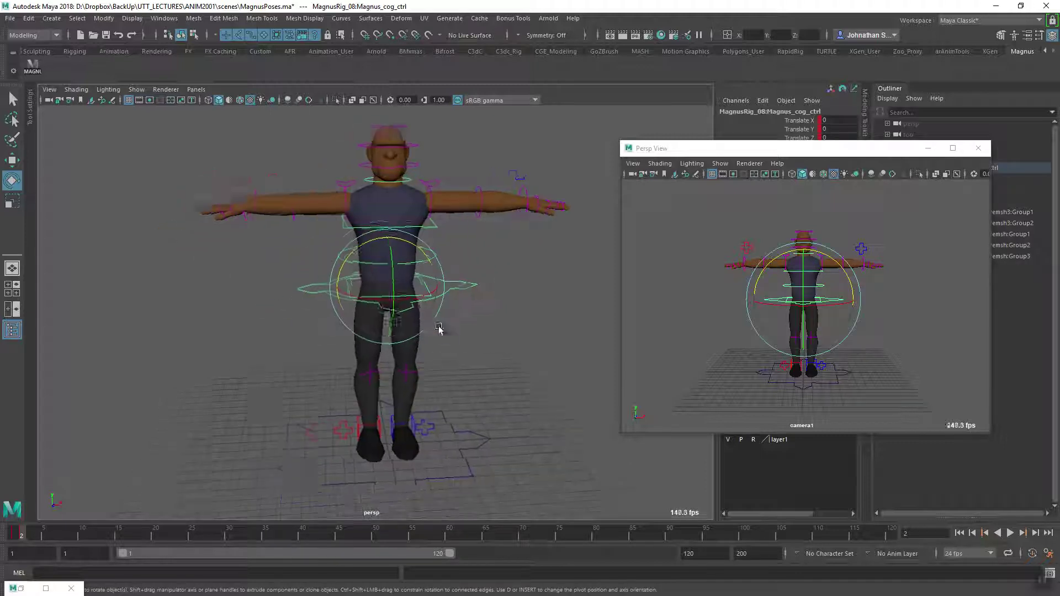
pyautogui.press('w')
pyautogui.moveTo(356, 254); pyautogui.dragTo(361, 270)
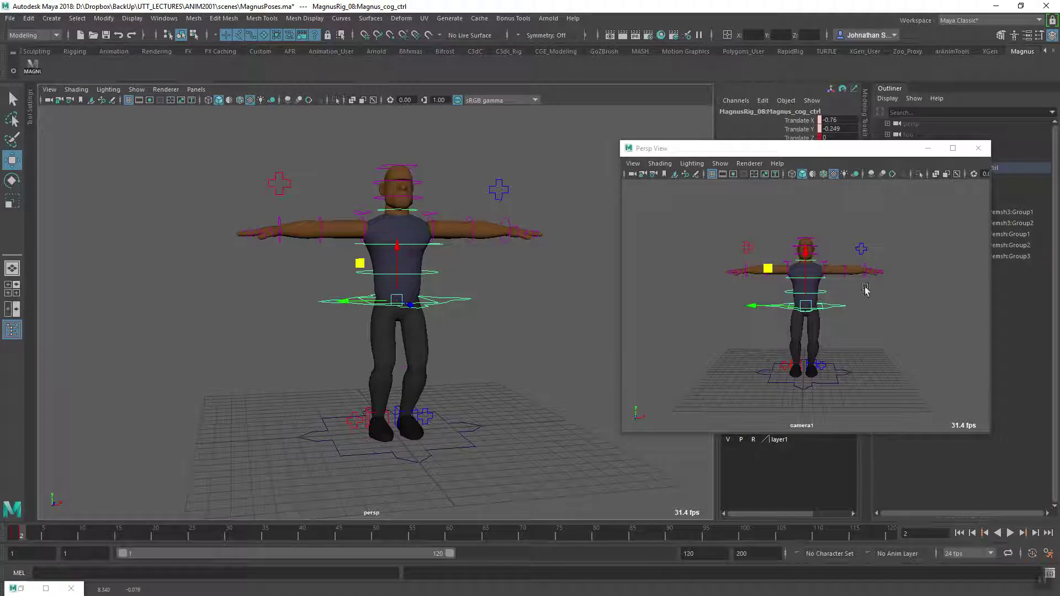
pyautogui.hotkey('ctrl', 'z')
pyautogui.keyDown('alt'); pyautogui.moveTo(433, 367); pyautogui.dragTo(499, 404); pyautogui.keyUp('alt')
pyautogui.keyDown('alt'); pyautogui.moveTo(397, 351); pyautogui.dragTo(378, 372); pyautogui.keyUp('alt')
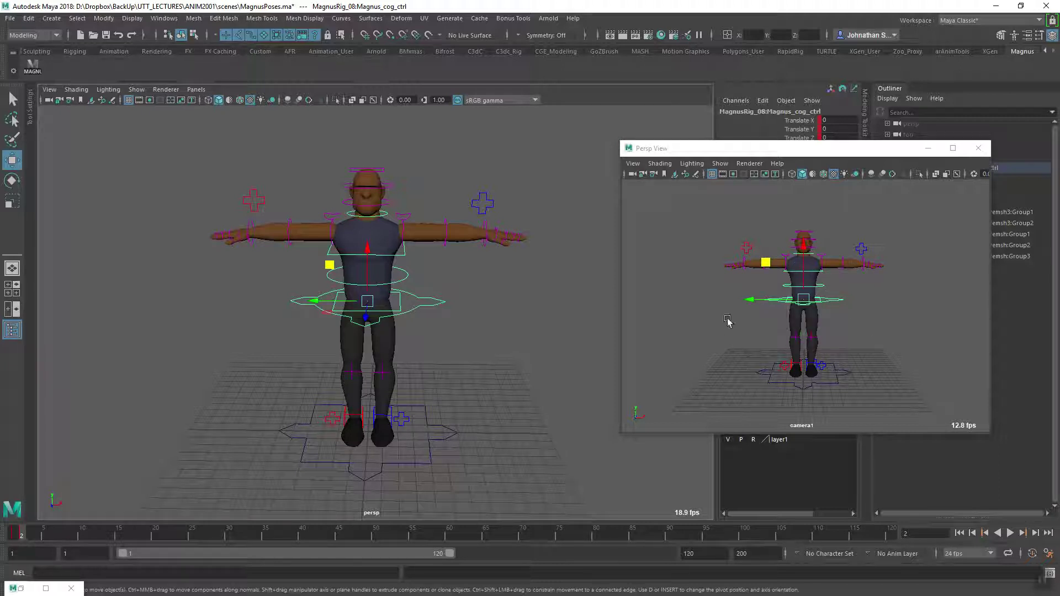
pyautogui.keyDown('alt'); pyautogui.moveTo(373, 329); pyautogui.dragTo(429, 374); pyautogui.keyUp('alt')
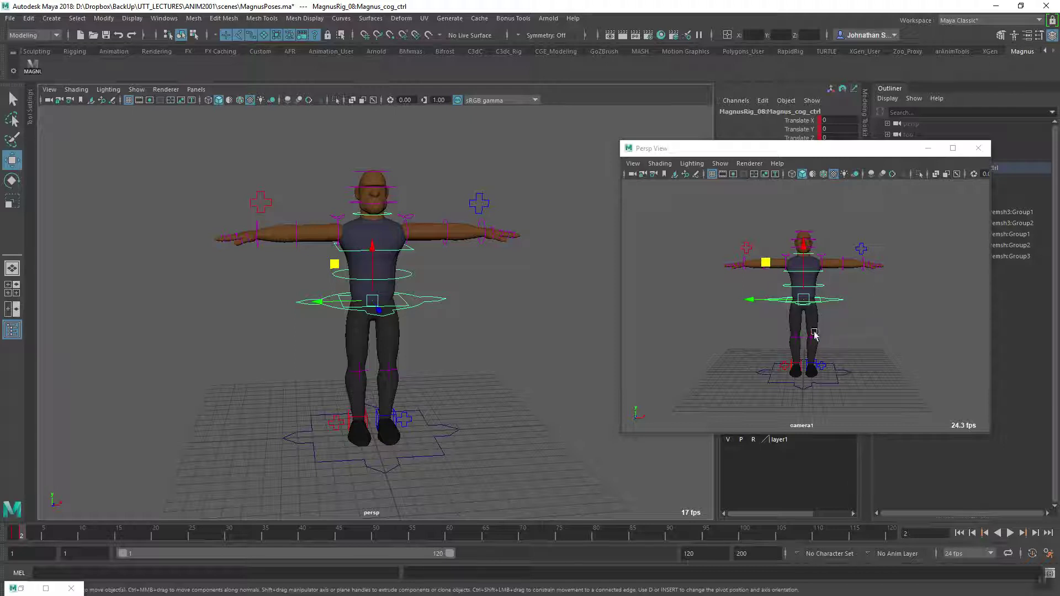
pyautogui.keyDown('alt'); pyautogui.moveTo(524, 365); pyautogui.dragTo(377, 396); pyautogui.keyUp('alt')
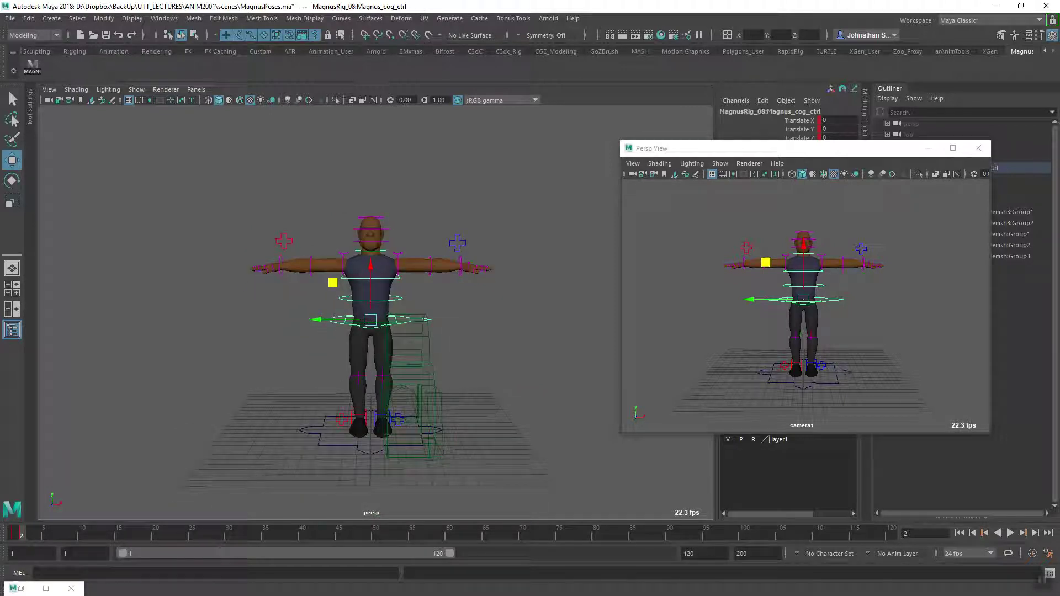
# Step: Switch to Photoshop to examine the three sketched reference poses, then return to Maya
pyautogui.press('super')
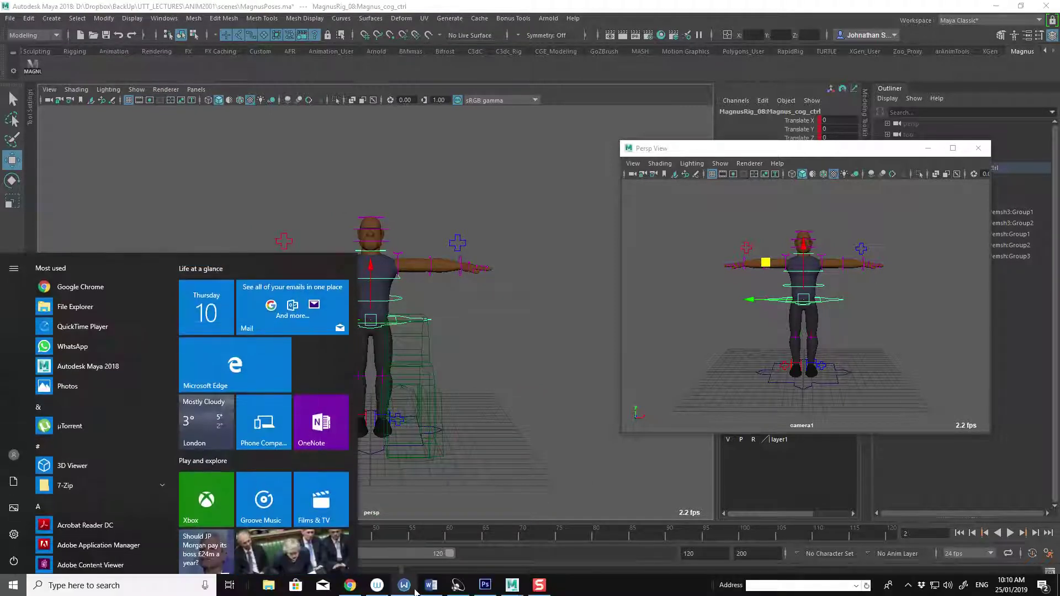
pyautogui.click(481, 590)
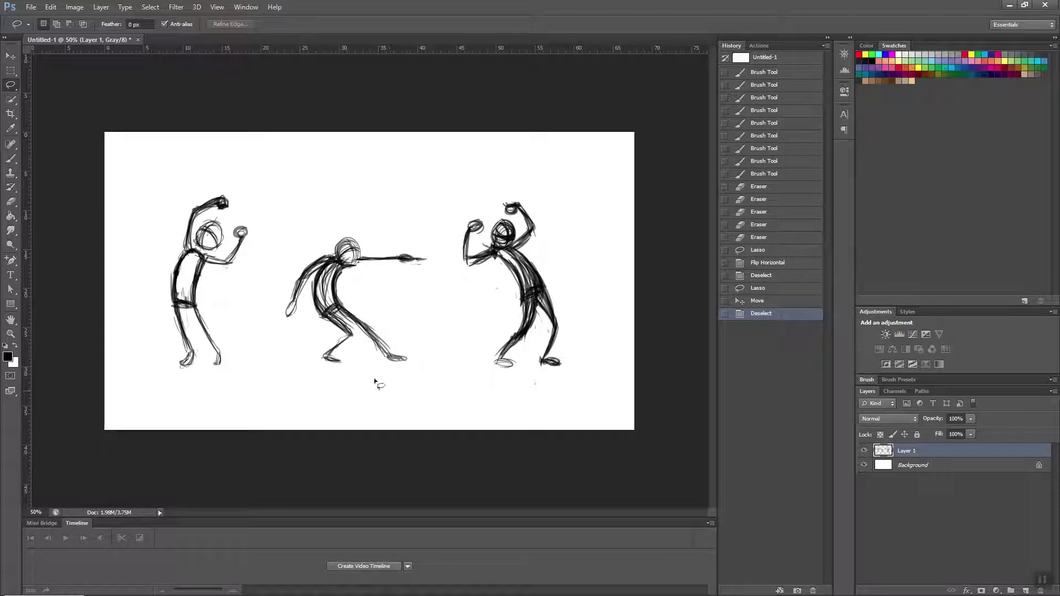
pyautogui.click(1010, 6)
# Step: Select the locked camera in the perspective view and rename it Pose_view_camera
pyautogui.keyDown('alt'); pyautogui.moveTo(418, 328); pyautogui.dragTo(421, 367, button='middle'); pyautogui.keyUp('alt')
pyautogui.keyDown('alt'); pyautogui.moveTo(421, 366); pyautogui.dragTo(343, 402, button='right'); pyautogui.keyUp('alt')
pyautogui.keyDown('alt'); pyautogui.moveTo(394, 408); pyautogui.dragTo(428, 355, button='middle'); pyautogui.keyUp('alt')
pyautogui.keyDown('alt'); pyautogui.moveTo(429, 355); pyautogui.dragTo(379, 359, button='right'); pyautogui.keyUp('alt')
pyautogui.keyDown('alt'); pyautogui.moveTo(380, 358); pyautogui.dragTo(379, 407, button='middle'); pyautogui.keyUp('alt')
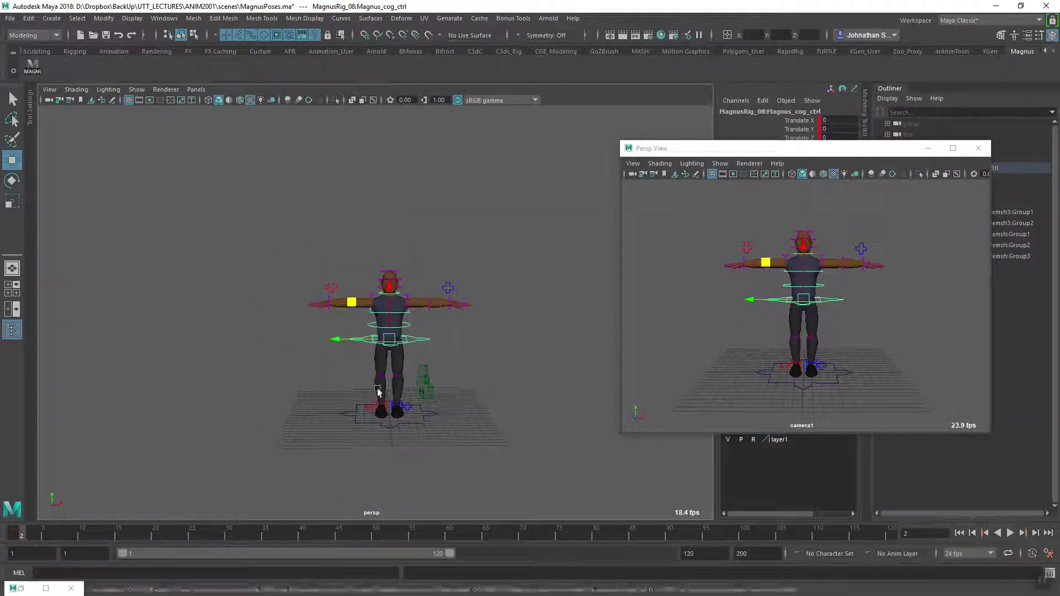
pyautogui.moveTo(390, 413)
pyautogui.keyDown('alt'); pyautogui.mouseDown()
pyautogui.moveTo(373, 413)
pyautogui.moveTo(366, 386)
pyautogui.moveTo(387, 398)
pyautogui.mouseUp(); pyautogui.keyUp('alt')
pyautogui.click(513, 352)
pyautogui.keyDown('alt'); pyautogui.moveTo(509, 412); pyautogui.dragTo(537, 408); pyautogui.keyUp('alt')
pyautogui.click(734, 112)
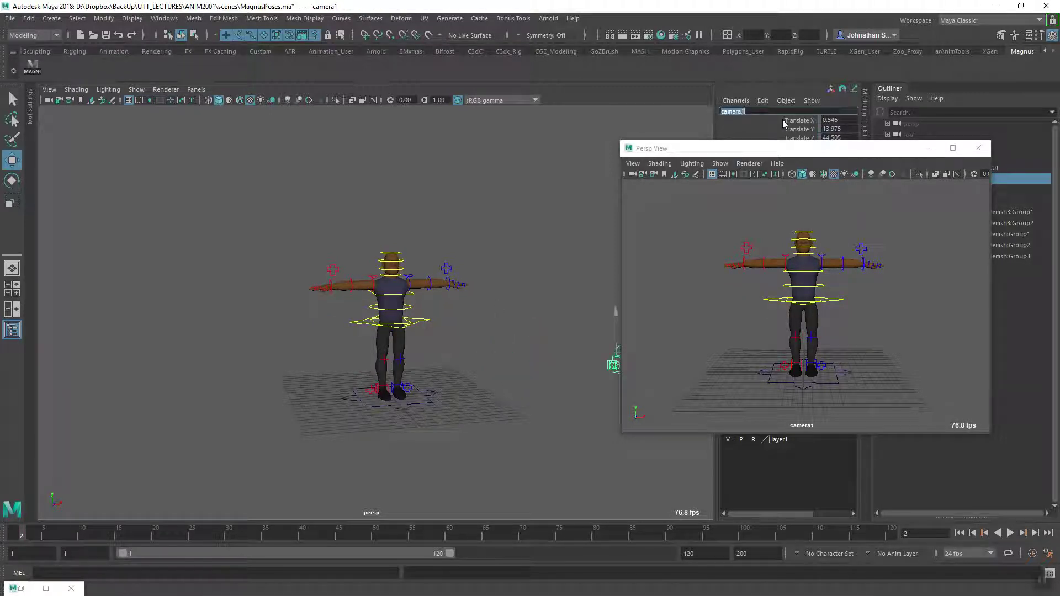
pyautogui.write('Pose')
pyautogui.write(' view_camera')
pyautogui.press('Return')
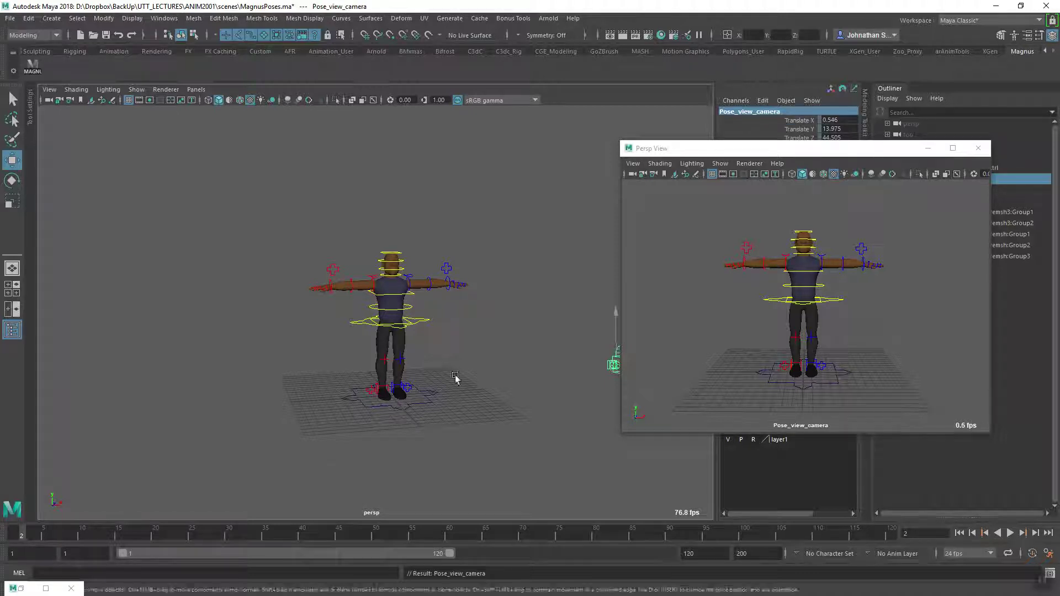
# Step: Create a second camera and look through it in the main viewport
pyautogui.keyDown('alt'); pyautogui.moveTo(425, 367); pyautogui.dragTo(410, 395); pyautogui.keyUp('alt')
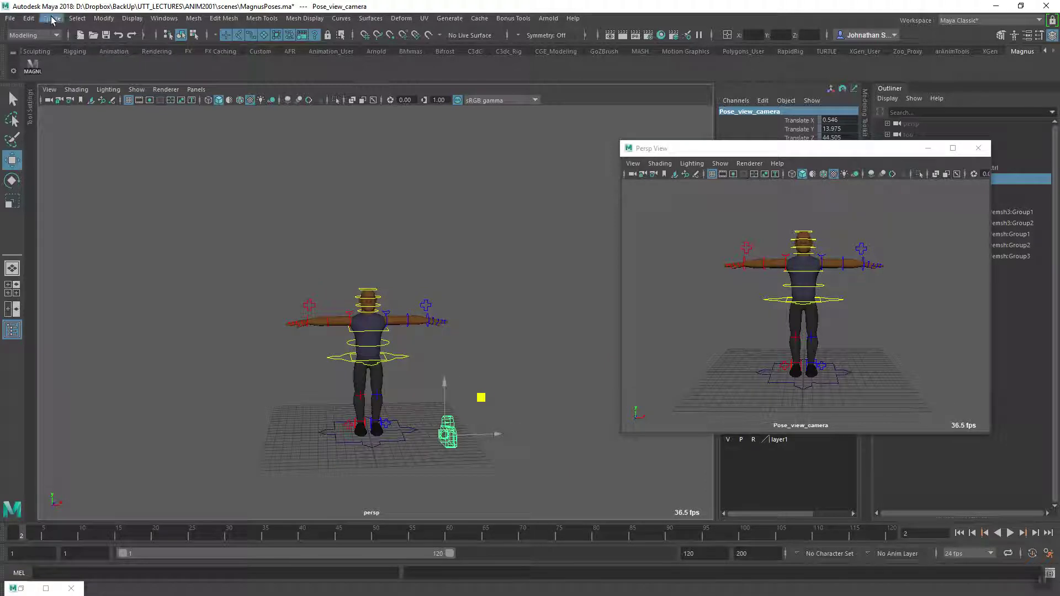
pyautogui.click(51, 19)
pyautogui.moveTo(131, 95)
pyautogui.click(209, 101)
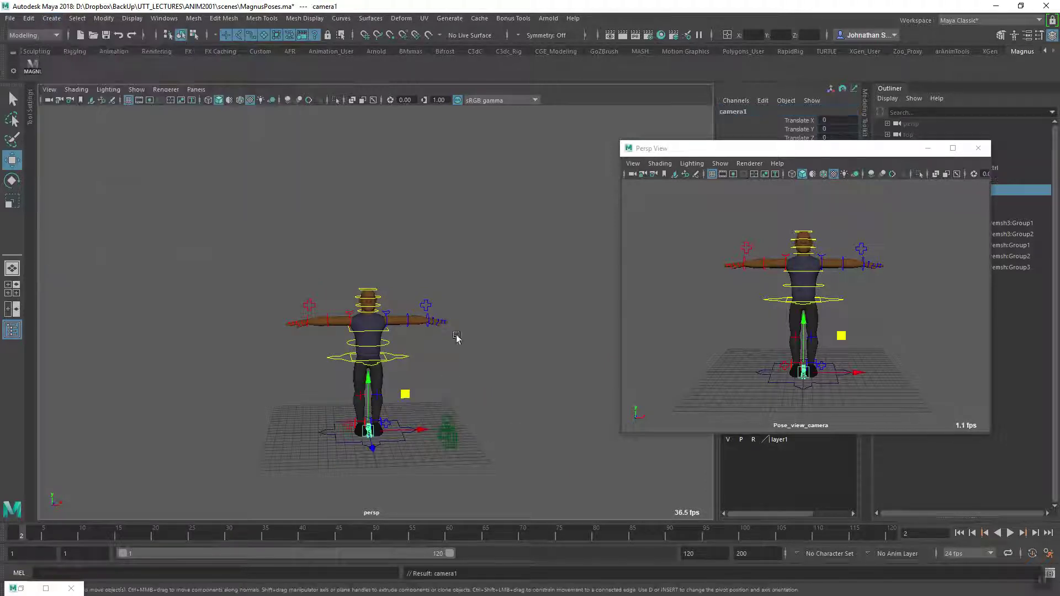
pyautogui.click(196, 90)
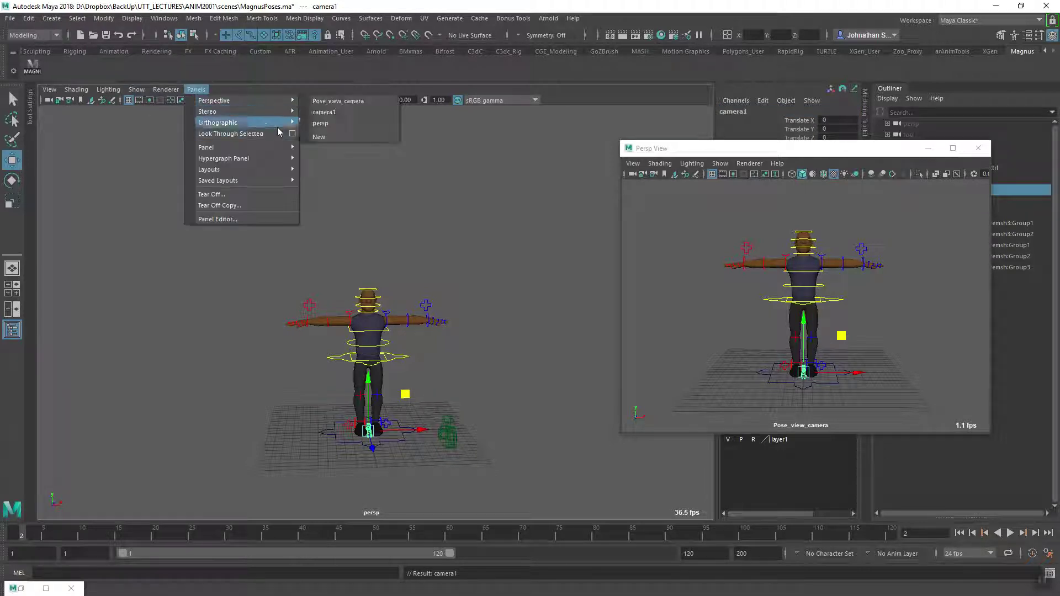
pyautogui.click(266, 135)
# Step: Pull the second camera back and raise it until it views the empty space above the character
pyautogui.keyDown('alt'); pyautogui.moveTo(500, 333); pyautogui.dragTo(247, 312, button='right'); pyautogui.keyUp('alt')
pyautogui.keyDown('alt'); pyautogui.moveTo(461, 300); pyautogui.dragTo(350, 288, button='right'); pyautogui.keyUp('alt')
pyautogui.keyDown('alt'); pyautogui.moveTo(350, 289); pyautogui.dragTo(386, 400, button='middle'); pyautogui.keyUp('alt')
pyautogui.keyDown('alt'); pyautogui.moveTo(386, 400); pyautogui.dragTo(287, 331, button='right'); pyautogui.keyUp('alt')
pyautogui.keyDown('alt'); pyautogui.moveTo(343, 290); pyautogui.dragTo(307, 360, button='middle'); pyautogui.keyUp('alt')
pyautogui.keyDown('alt'); pyautogui.moveTo(421, 329); pyautogui.dragTo(321, 301, button='right'); pyautogui.keyUp('alt')
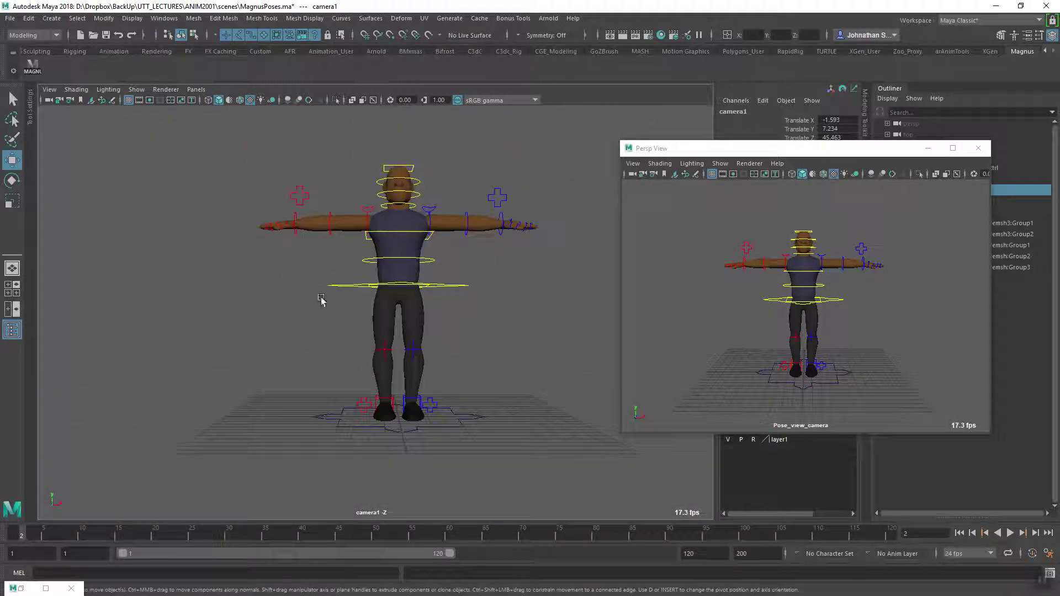
pyautogui.keyDown('alt'); pyautogui.moveTo(352, 261); pyautogui.dragTo(332, 346, button='middle'); pyautogui.keyUp('alt')
pyautogui.keyDown('alt'); pyautogui.moveTo(381, 295); pyautogui.dragTo(381, 441, button='middle'); pyautogui.keyUp('alt')
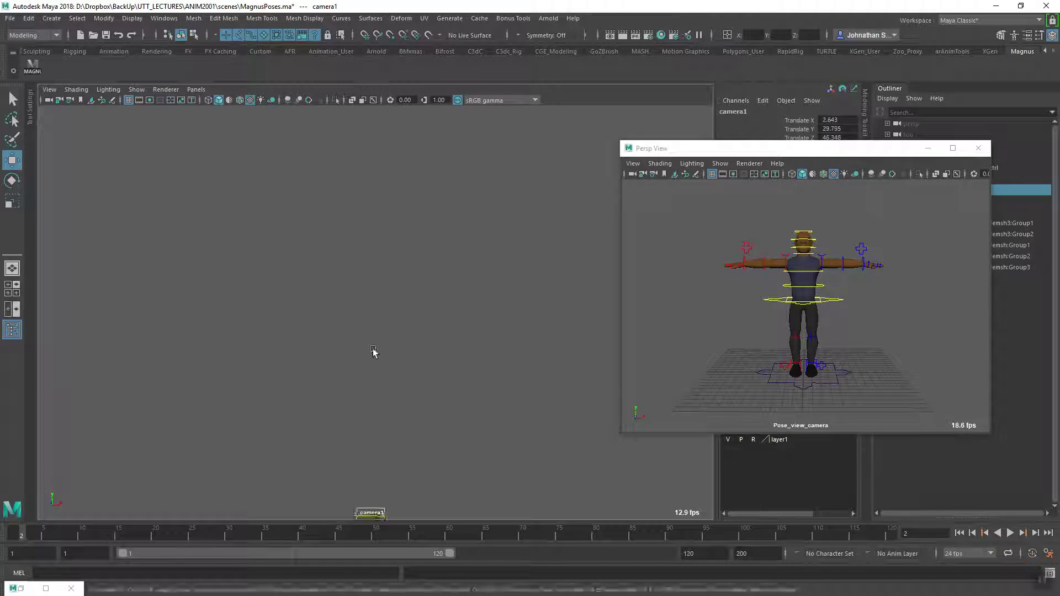
# Step: Import Happy.png as the second camera's image plane and turn on image plane display in the main viewport
pyautogui.click(51, 91)
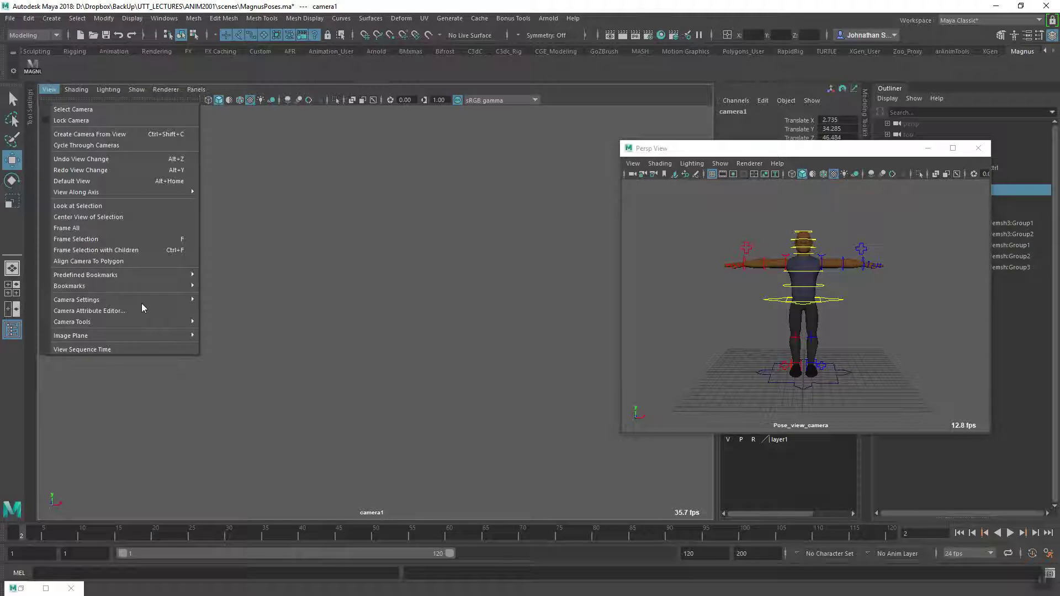
pyautogui.moveTo(144, 332)
pyautogui.click(251, 346)
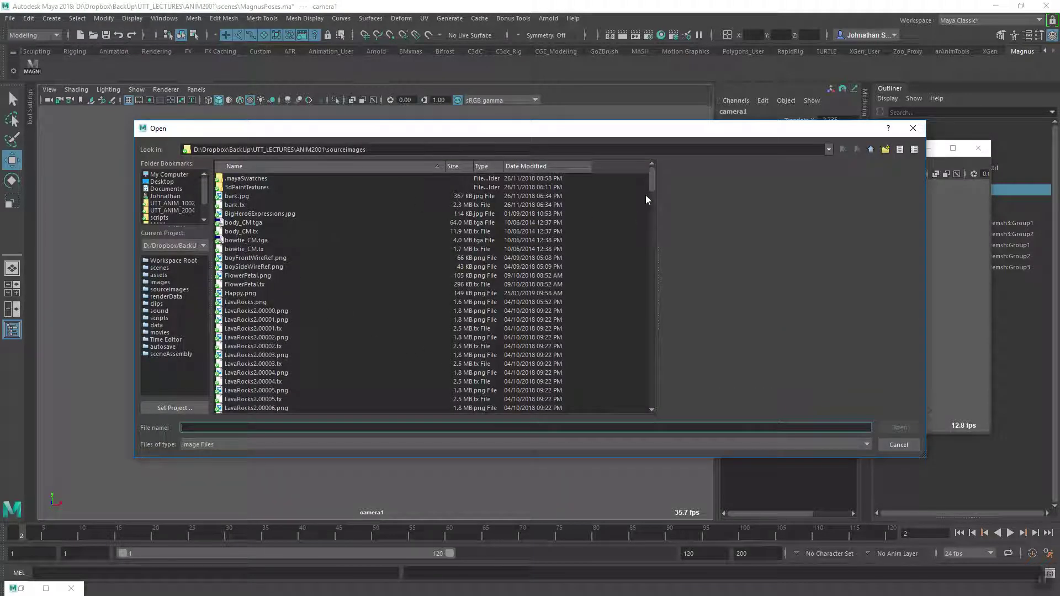
pyautogui.moveTo(652, 182); pyautogui.dragTo(651, 179)
pyautogui.click(236, 296)
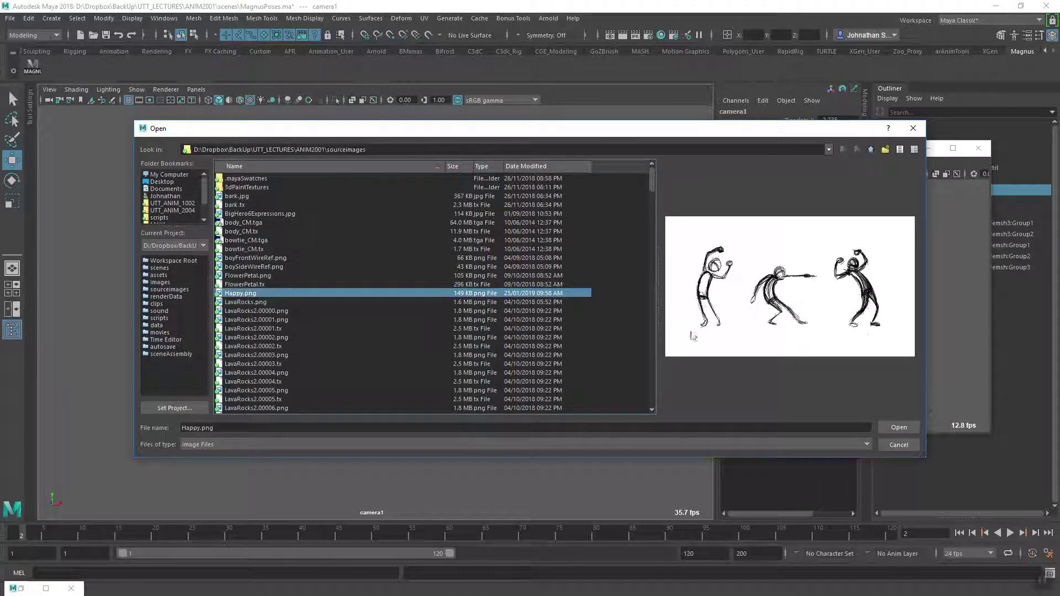
pyautogui.click(899, 427)
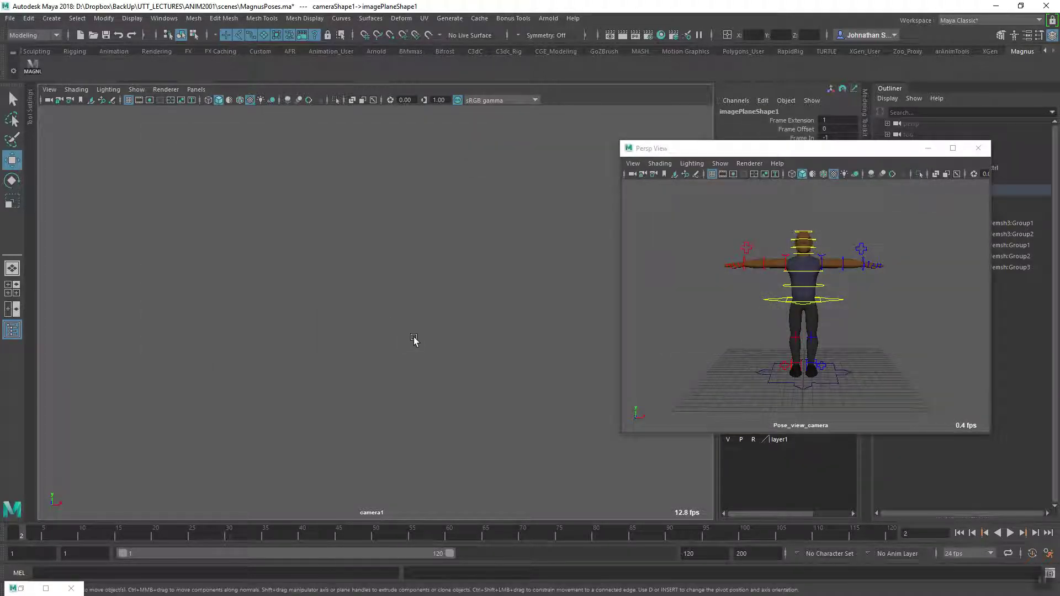
pyautogui.click(136, 89)
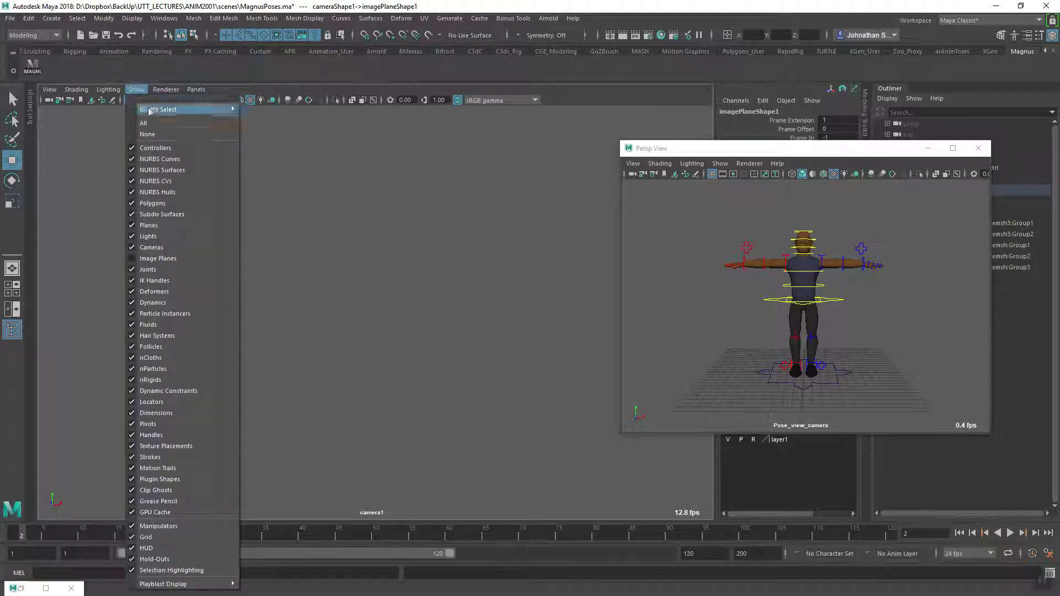
pyautogui.click(159, 258)
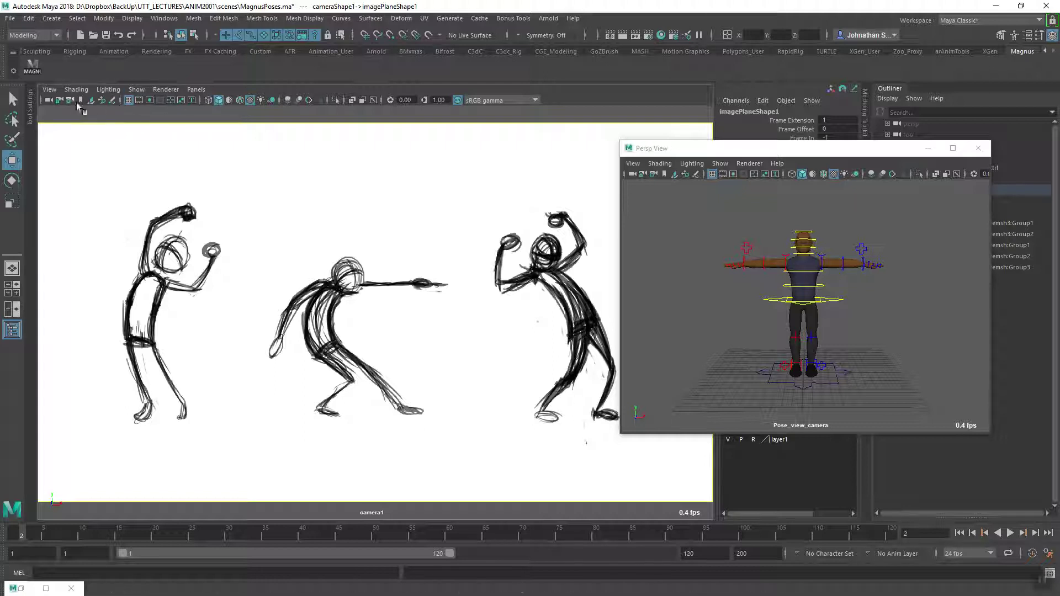
# Step: Tear off a copy of the second camera's view, shrink the window and place it below the pose view window
pyautogui.click(196, 90)
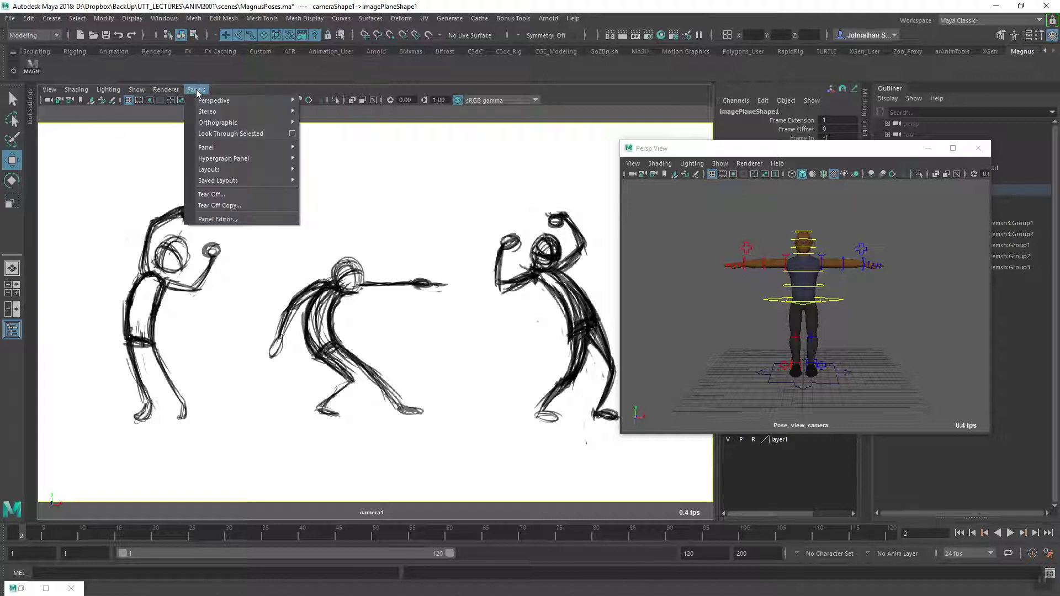
pyautogui.click(231, 206)
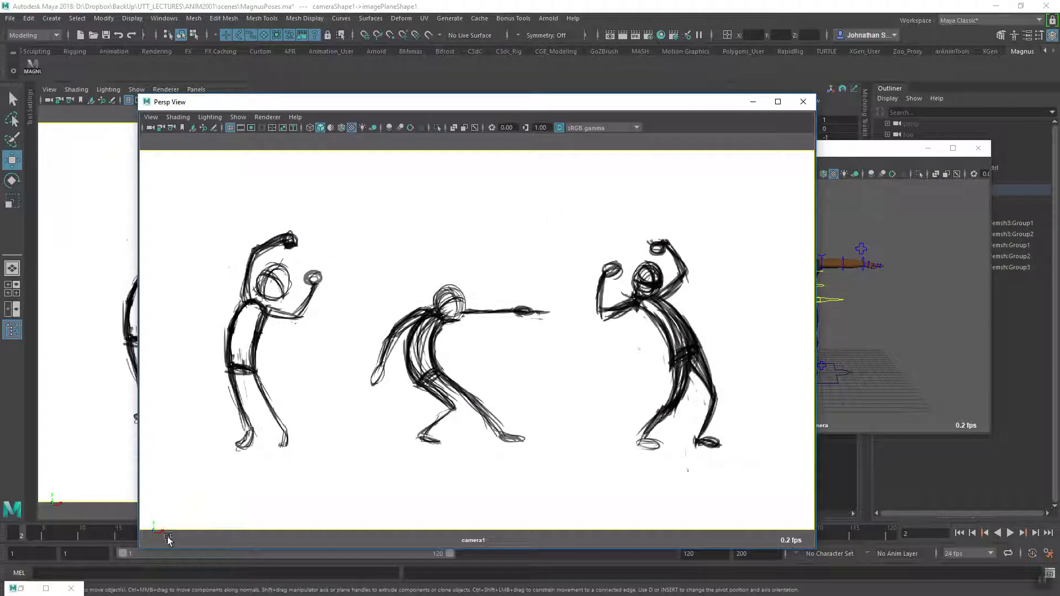
pyautogui.moveTo(138, 550); pyautogui.dragTo(495, 325)
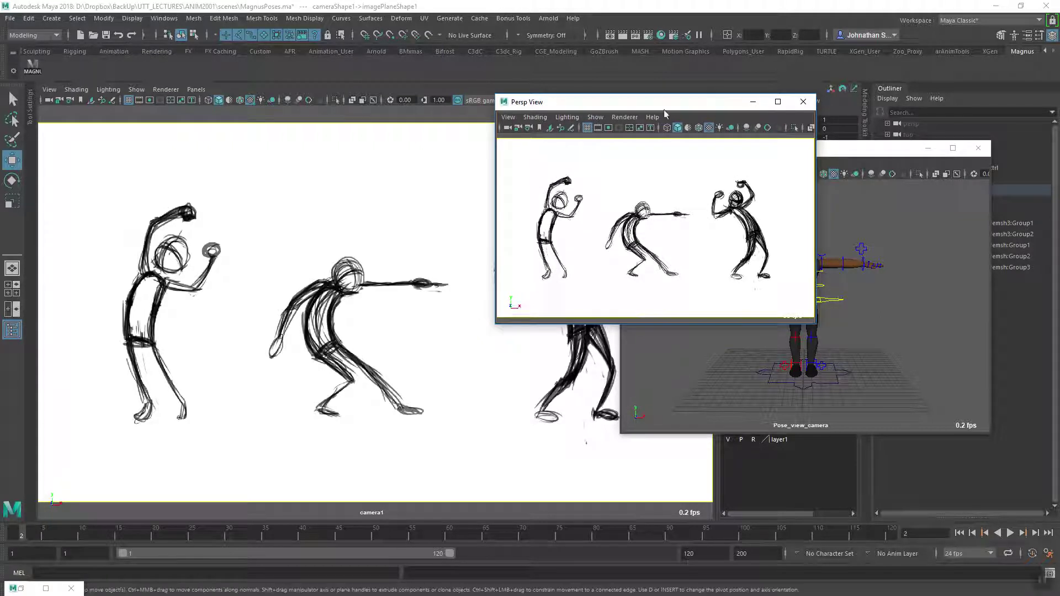
pyautogui.moveTo(661, 104); pyautogui.dragTo(732, 314)
# Step: Shrink the floating Pose_view_camera window and position it just above the sketch reference window
pyautogui.moveTo(765, 144); pyautogui.dragTo(668, 61)
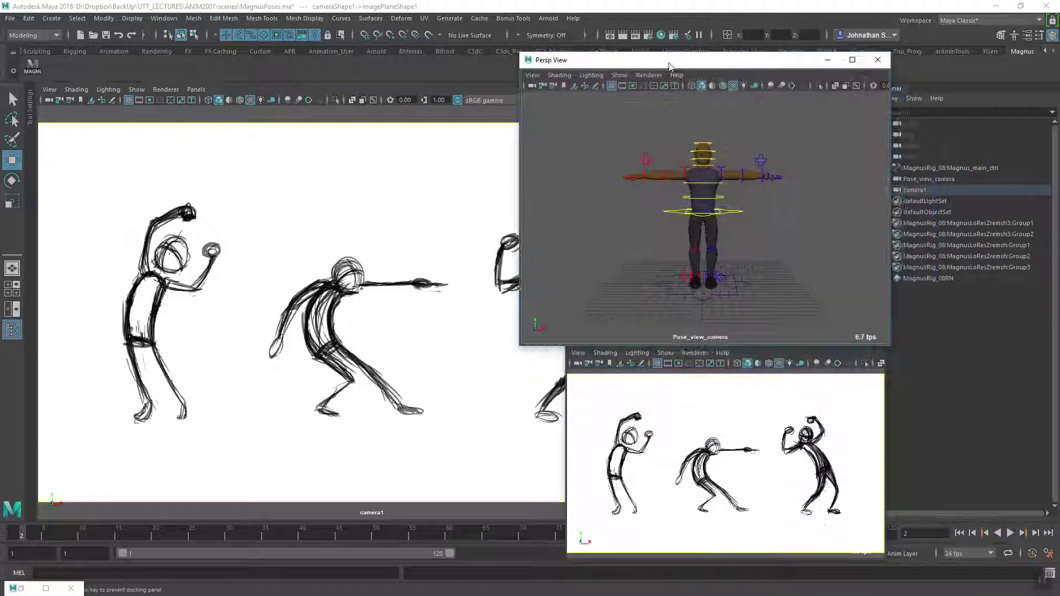
pyautogui.moveTo(519, 347); pyautogui.dragTo(569, 290)
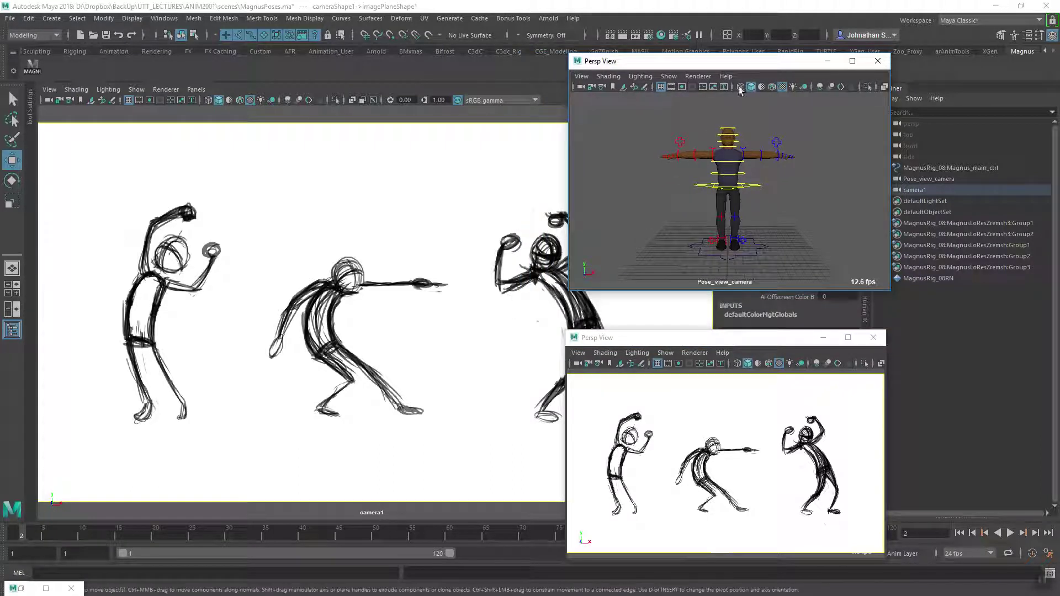
pyautogui.moveTo(744, 68); pyautogui.dragTo(688, 101)
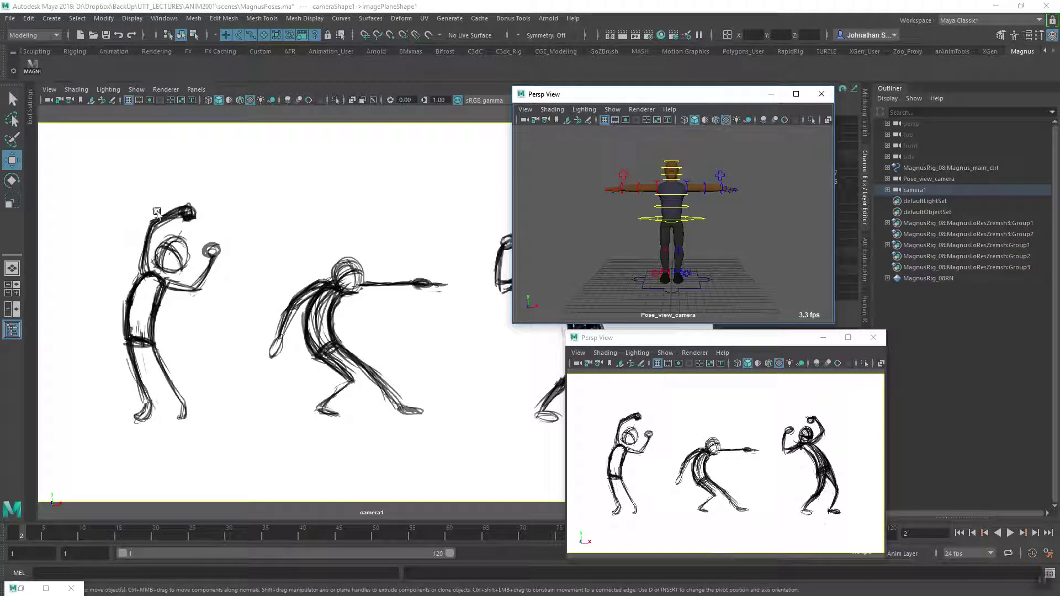
# Step: Switch the main viewport to the persp camera and frame the Magnus character in front of the image plane
pyautogui.click(195, 90)
pyautogui.moveTo(243, 101)
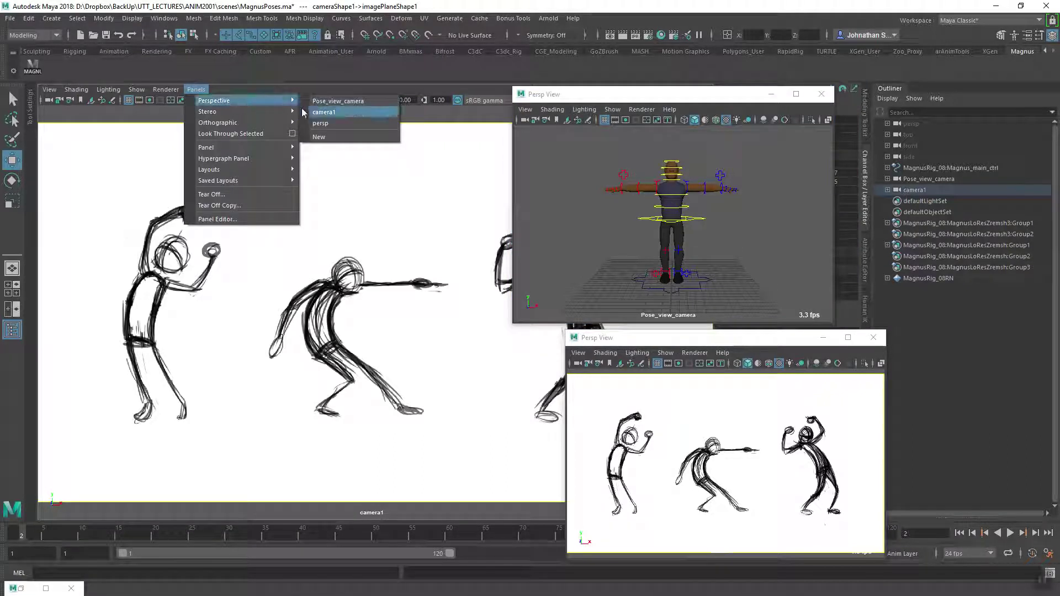
pyautogui.click(323, 123)
pyautogui.keyDown('alt'); pyautogui.moveTo(346, 315); pyautogui.dragTo(310, 361, button='middle'); pyautogui.keyUp('alt')
pyautogui.keyDown('alt'); pyautogui.moveTo(338, 355); pyautogui.dragTo(298, 390, button='right'); pyautogui.keyUp('alt')
pyautogui.keyDown('alt'); pyautogui.moveTo(298, 389); pyautogui.dragTo(273, 373); pyautogui.keyUp('alt')
pyautogui.keyDown('alt'); pyautogui.moveTo(273, 374); pyautogui.dragTo(260, 331, button='middle'); pyautogui.keyUp('alt')
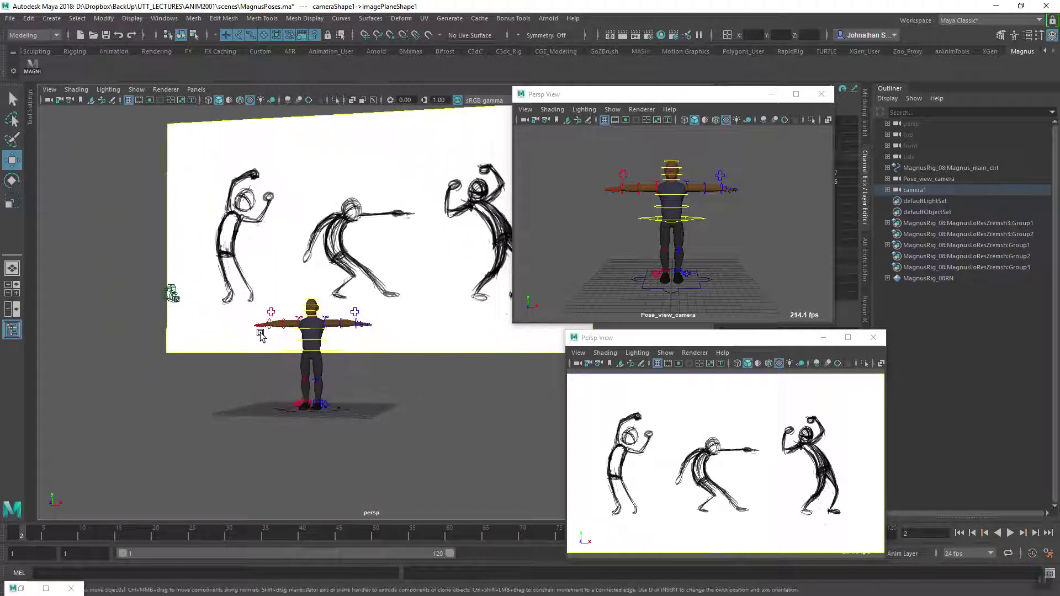
pyautogui.keyDown('alt'); pyautogui.moveTo(260, 332); pyautogui.dragTo(379, 393, button='right'); pyautogui.keyUp('alt')
pyautogui.keyDown('alt'); pyautogui.moveTo(379, 393); pyautogui.dragTo(407, 411); pyautogui.keyUp('alt')
pyautogui.keyDown('alt'); pyautogui.moveTo(354, 391); pyautogui.dragTo(390, 379, button='middle'); pyautogui.keyUp('alt')
pyautogui.moveTo(390, 379)
pyautogui.keyDown('alt'); pyautogui.mouseDown()
pyautogui.moveTo(388, 410)
pyautogui.moveTo(398, 403)
pyautogui.moveTo(379, 386)
pyautogui.moveTo(392, 388)
pyautogui.mouseUp(); pyautogui.keyUp('alt')
pyautogui.keyDown('alt'); pyautogui.moveTo(393, 387); pyautogui.dragTo(533, 394, button='right'); pyautogui.keyUp('alt')
pyautogui.keyDown('alt'); pyautogui.moveTo(368, 353); pyautogui.dragTo(374, 397, button='middle'); pyautogui.keyUp('alt')
pyautogui.moveTo(373, 397)
pyautogui.keyDown('alt'); pyautogui.mouseDown()
pyautogui.moveTo(394, 412)
pyautogui.moveTo(358, 404)
pyautogui.moveTo(384, 406)
pyautogui.moveTo(369, 405)
pyautogui.mouseUp(); pyautogui.keyUp('alt')
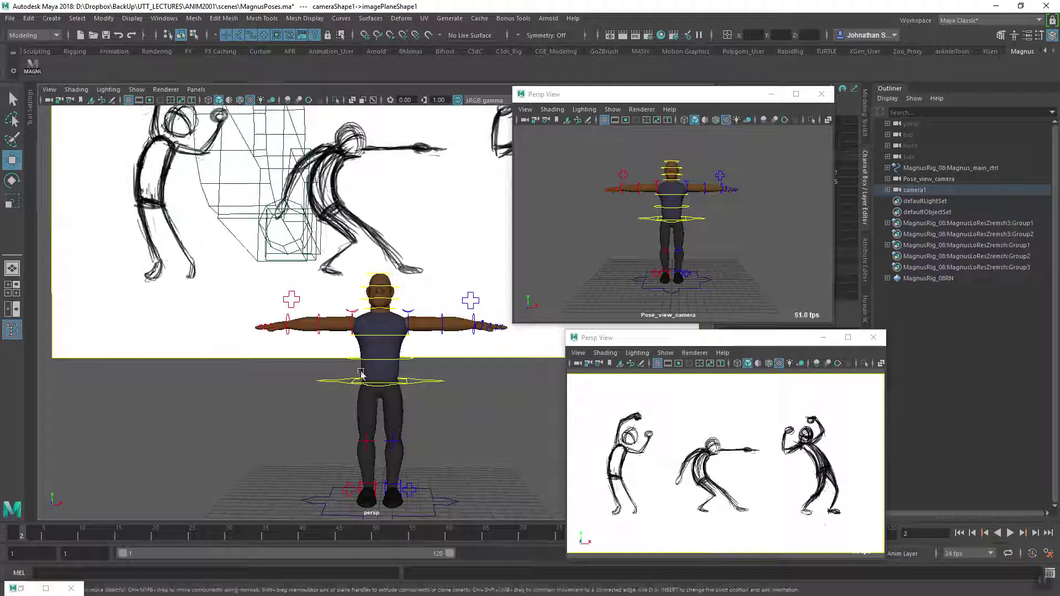
pyautogui.keyDown('alt'); pyautogui.moveTo(324, 365); pyautogui.dragTo(338, 387); pyautogui.keyUp('alt')
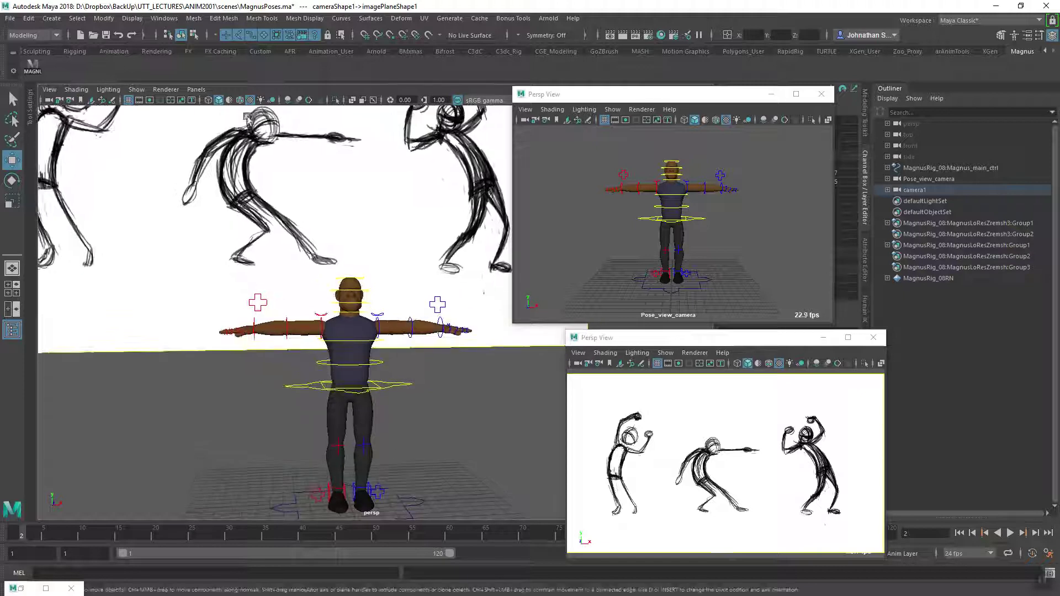
# Step: Hide image planes in the main perspective viewport and bring the character into closer view
pyautogui.click(136, 89)
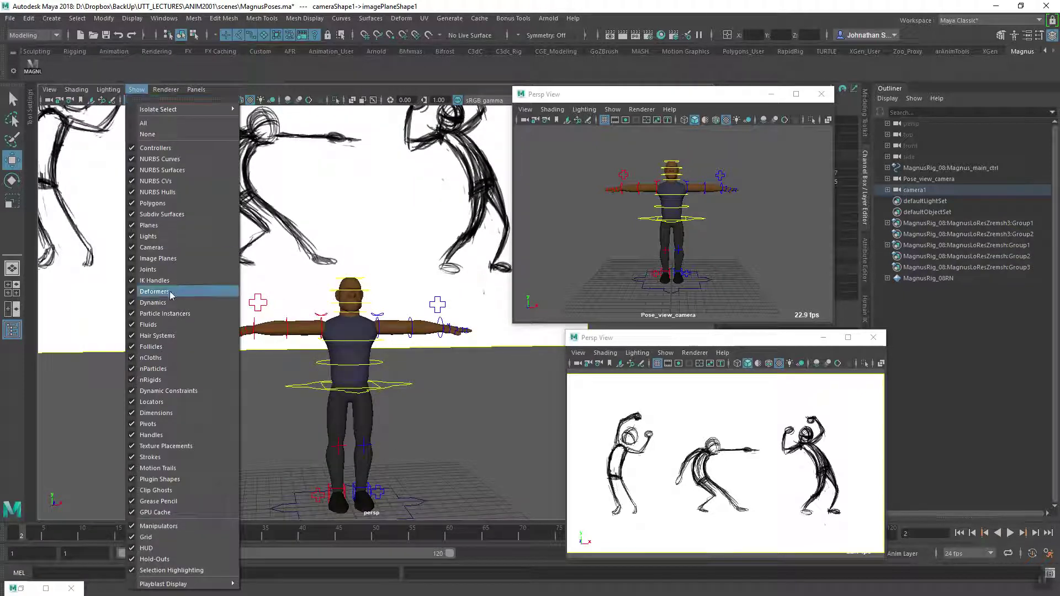
pyautogui.click(150, 258)
pyautogui.keyDown('alt'); pyautogui.moveTo(416, 432); pyautogui.dragTo(366, 367, button='middle'); pyautogui.keyUp('alt')
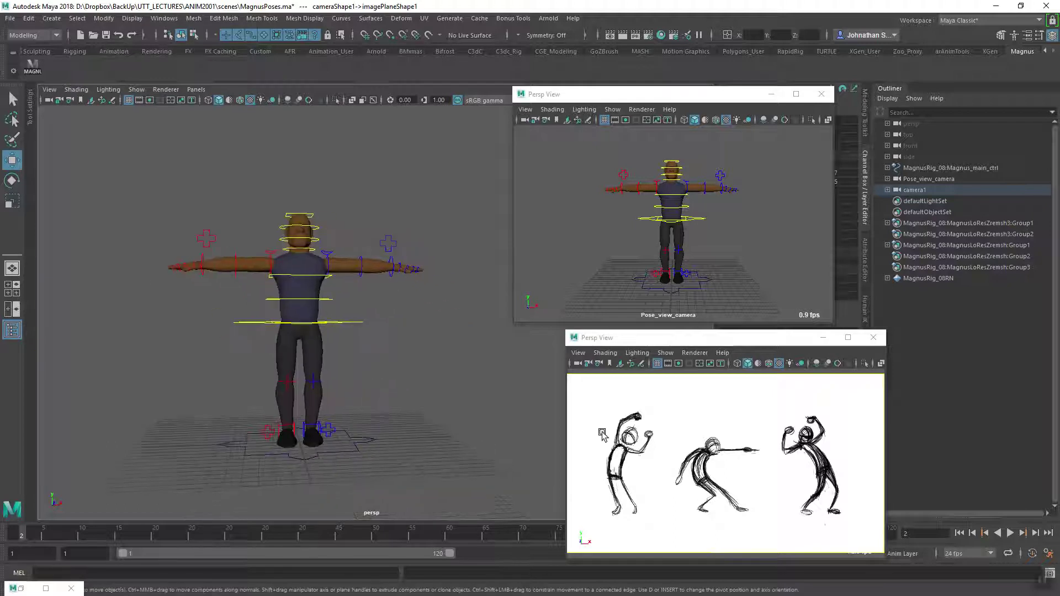
pyautogui.keyDown('alt'); pyautogui.moveTo(340, 405); pyautogui.dragTo(375, 353, button='middle'); pyautogui.keyUp('alt')
pyautogui.keyDown('alt'); pyautogui.moveTo(367, 381); pyautogui.dragTo(405, 425, button='right'); pyautogui.keyUp('alt')
pyautogui.keyDown('alt'); pyautogui.moveTo(361, 397); pyautogui.dragTo(397, 421); pyautogui.keyUp('alt')
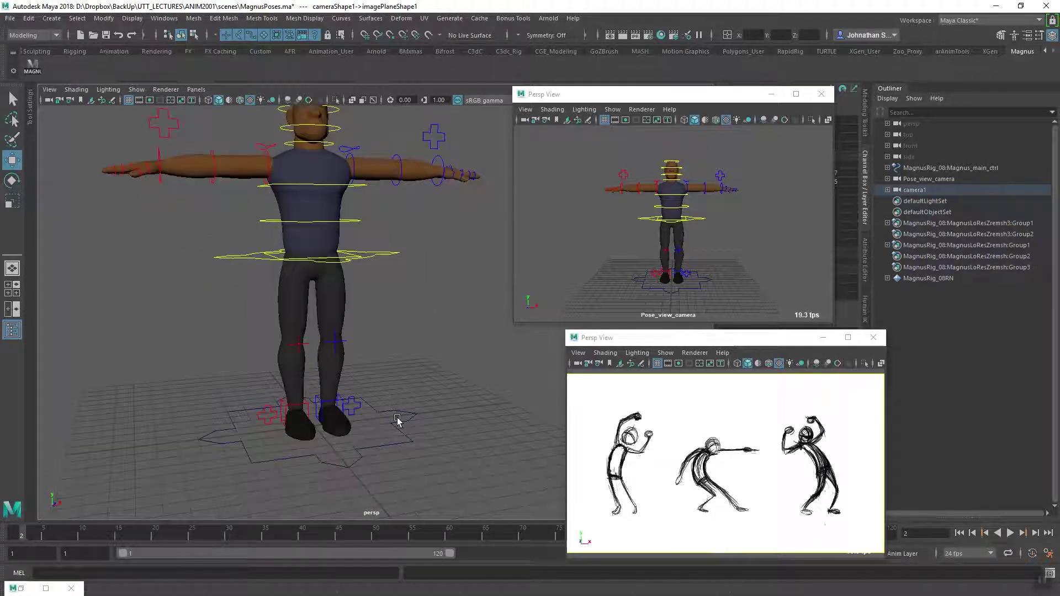
# Step: Select all of the Magnus rig's controls, set a keyframe on them at frame 2, and clear the selection
pyautogui.keyDown('alt'); pyautogui.moveTo(360, 347); pyautogui.dragTo(381, 408, button='middle'); pyautogui.keyUp('alt')
pyautogui.keyDown('alt'); pyautogui.moveTo(382, 409); pyautogui.dragTo(386, 416); pyautogui.keyUp('alt')
pyautogui.keyDown('alt'); pyautogui.moveTo(369, 404); pyautogui.dragTo(374, 392, button='middle'); pyautogui.keyUp('alt')
pyautogui.keyDown('alt'); pyautogui.moveTo(374, 392); pyautogui.dragTo(360, 391, button='right'); pyautogui.keyUp('alt')
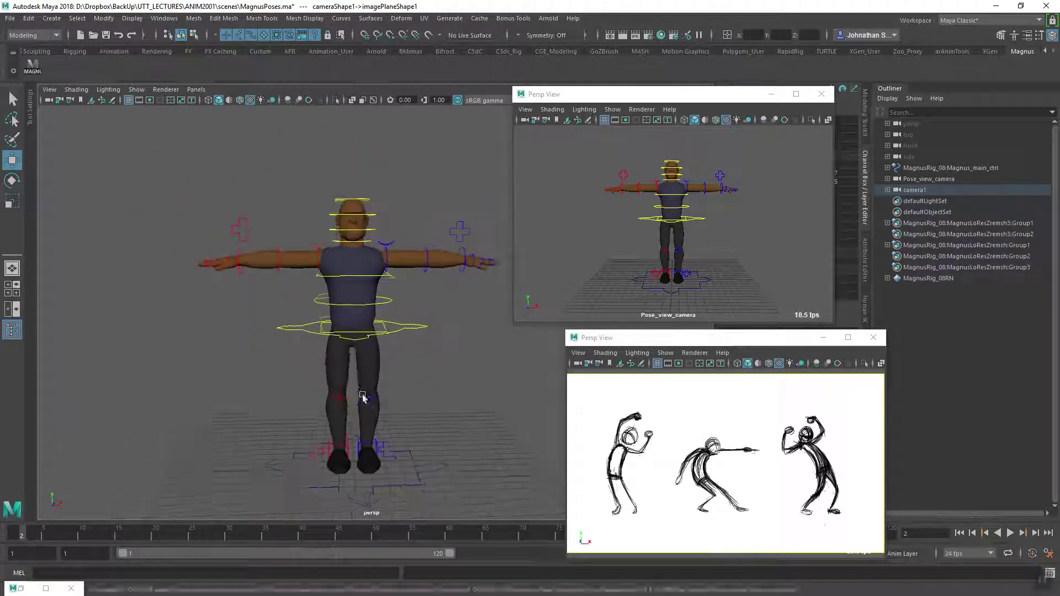
pyautogui.keyDown('alt'); pyautogui.moveTo(379, 402); pyautogui.dragTo(369, 396); pyautogui.keyUp('alt')
pyautogui.keyDown('alt'); pyautogui.moveTo(369, 395); pyautogui.dragTo(370, 369, button='middle'); pyautogui.keyUp('alt')
pyautogui.keyDown('alt'); pyautogui.moveTo(385, 376); pyautogui.dragTo(400, 398); pyautogui.keyUp('alt')
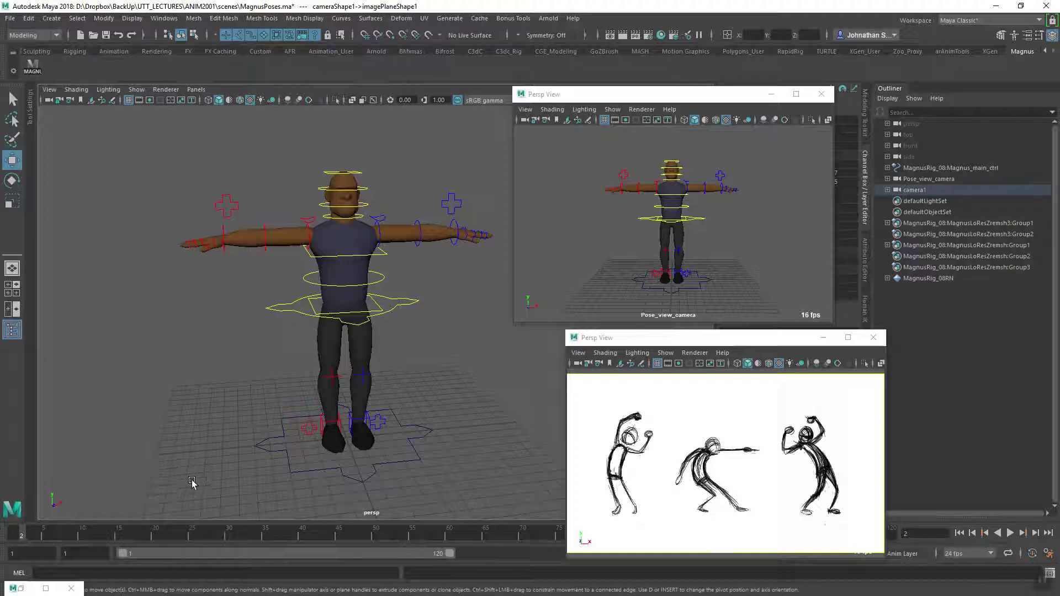
pyautogui.moveTo(500, 133); pyautogui.dragTo(63, 519)
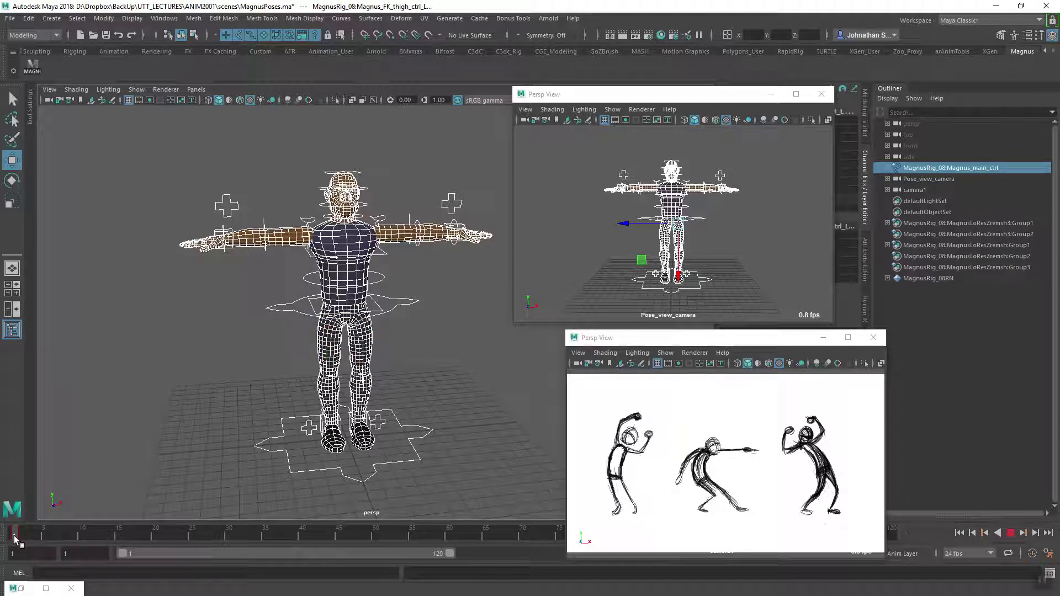
pyautogui.press('s')
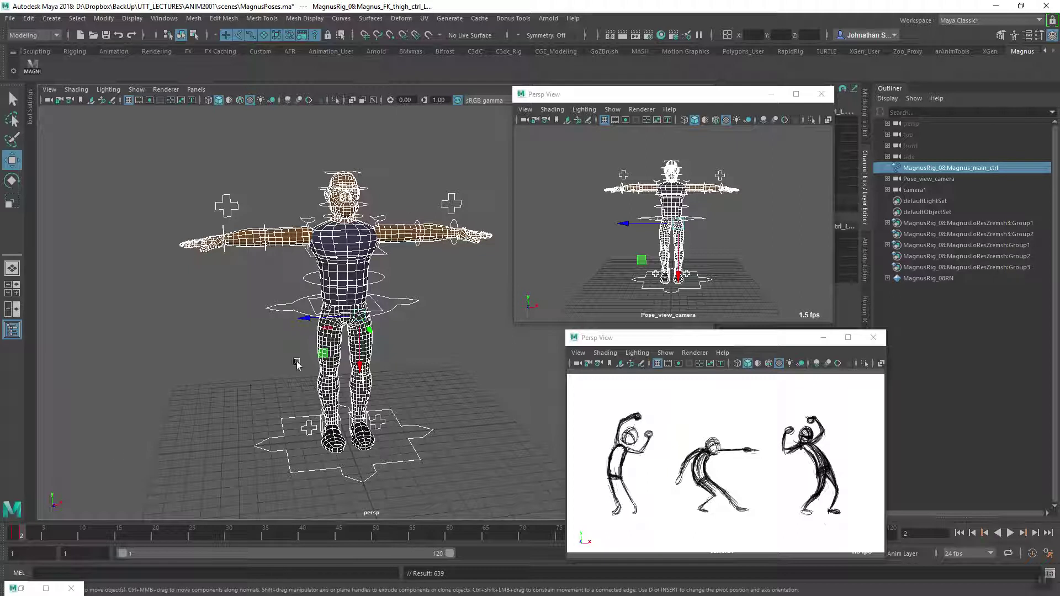
pyautogui.click(252, 398)
# Step: Select the rig's centre-of-gravity control around the hips in the main viewport
pyautogui.keyDown('alt'); pyautogui.moveTo(327, 330); pyautogui.dragTo(294, 367, button='middle'); pyautogui.keyUp('alt')
pyautogui.keyDown('alt'); pyautogui.moveTo(308, 381); pyautogui.dragTo(396, 421); pyautogui.keyUp('alt')
pyautogui.click(379, 335)
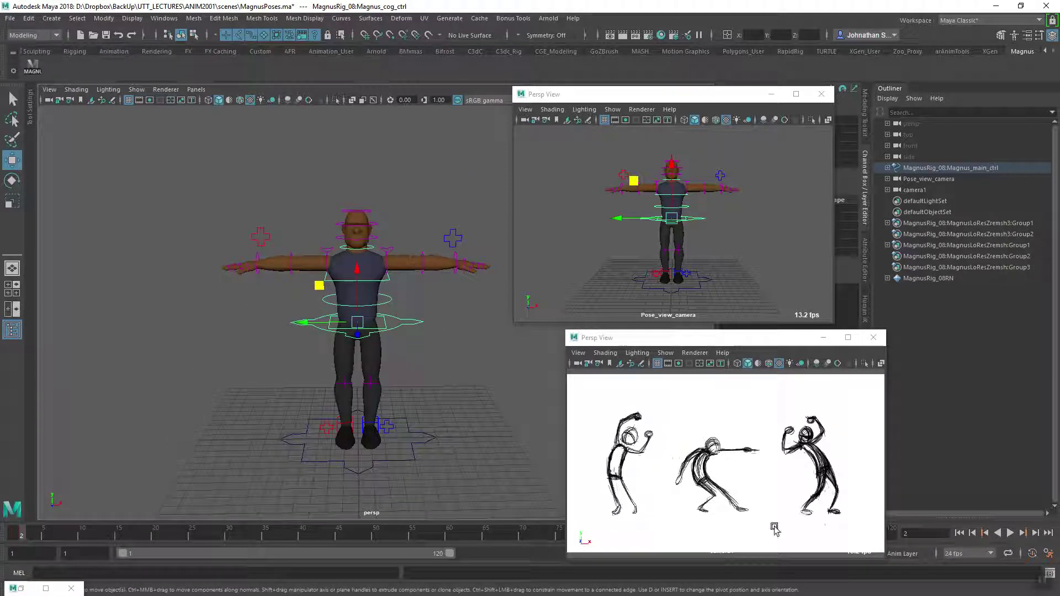
pyautogui.keyDown('alt'); pyautogui.moveTo(445, 431); pyautogui.dragTo(444, 466); pyautogui.keyUp('alt')
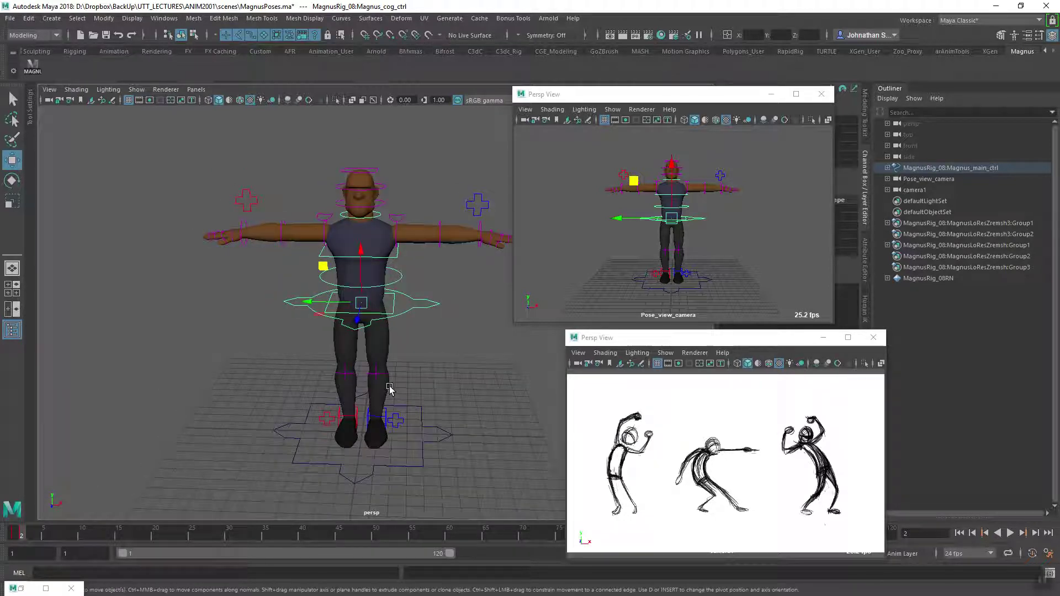